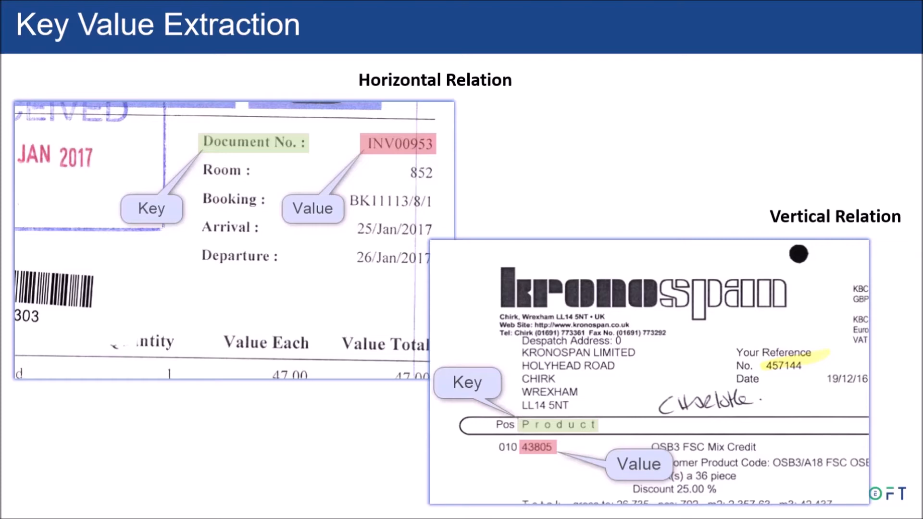
key(Right)
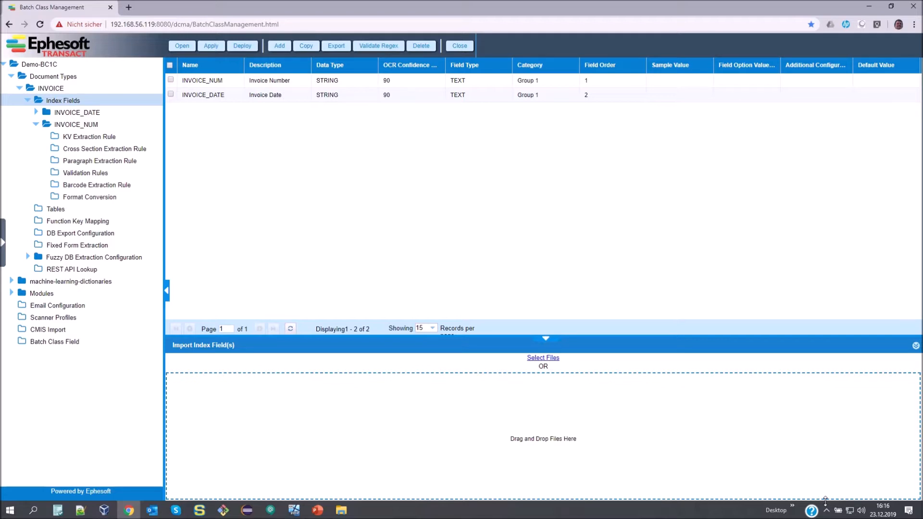
Add a new KV extraction rule to the INVOICE_NUM index field
click(107, 138)
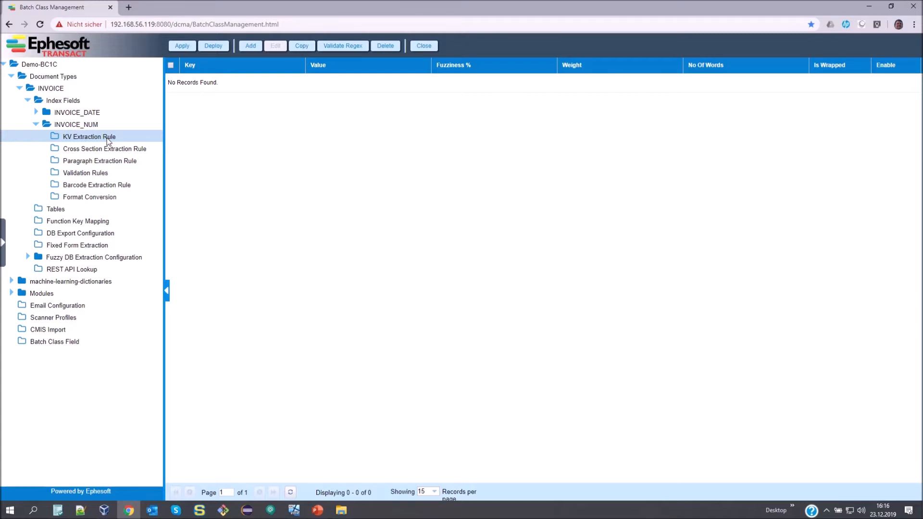
click(250, 46)
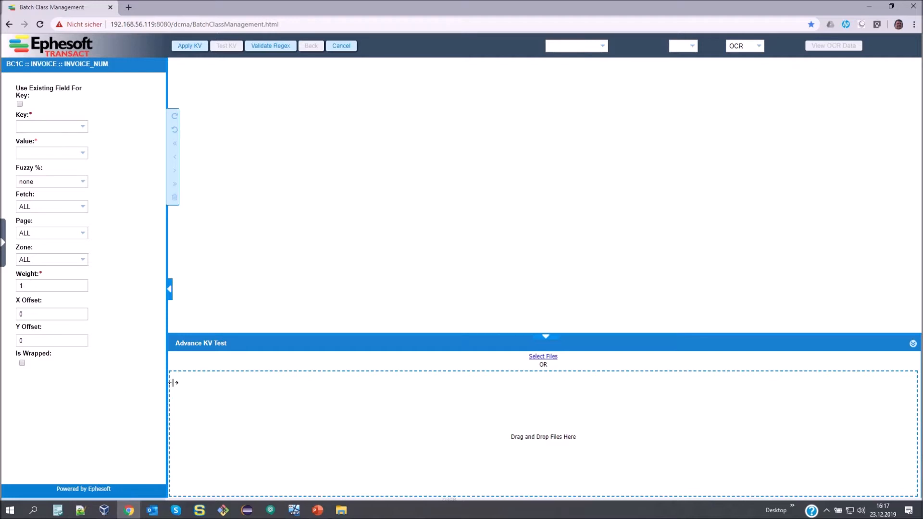
Load Sample1.tif from the Invoice Samples folder as the test document for the KV rule
click(549, 360)
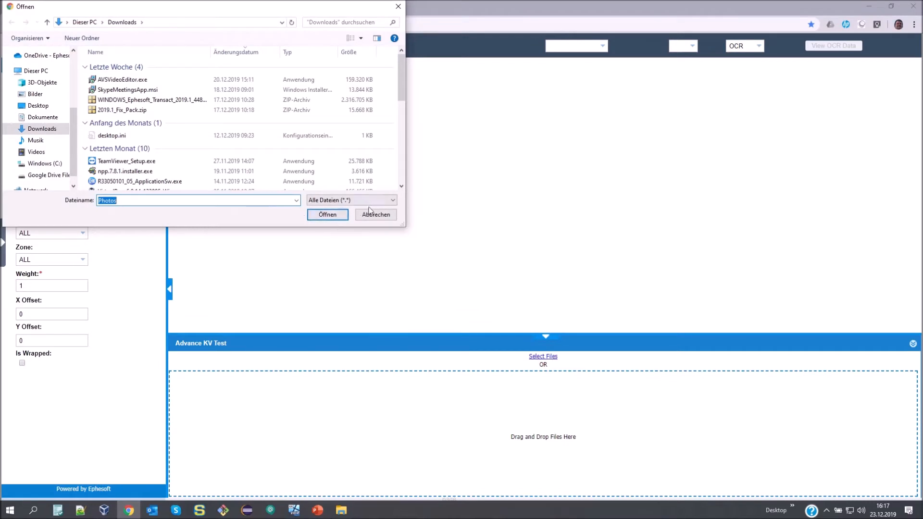
click(390, 215)
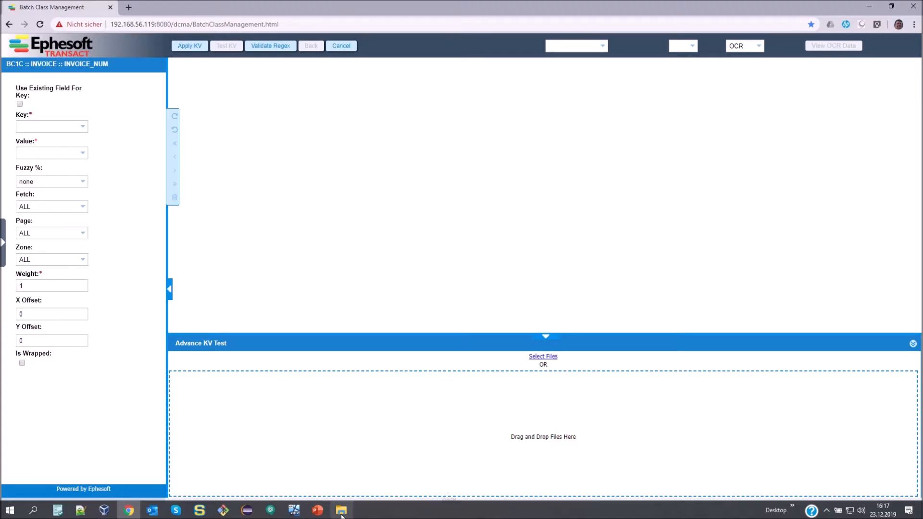
mouse_move(342, 516)
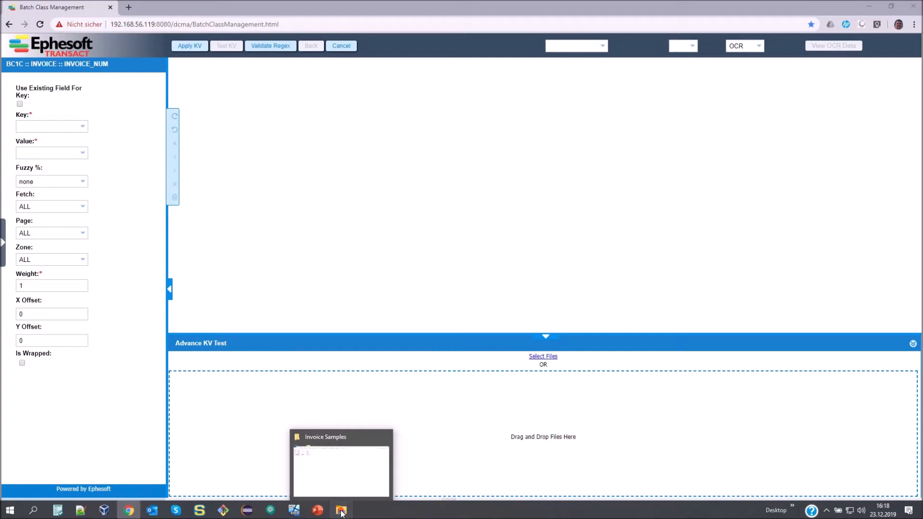
click(342, 515)
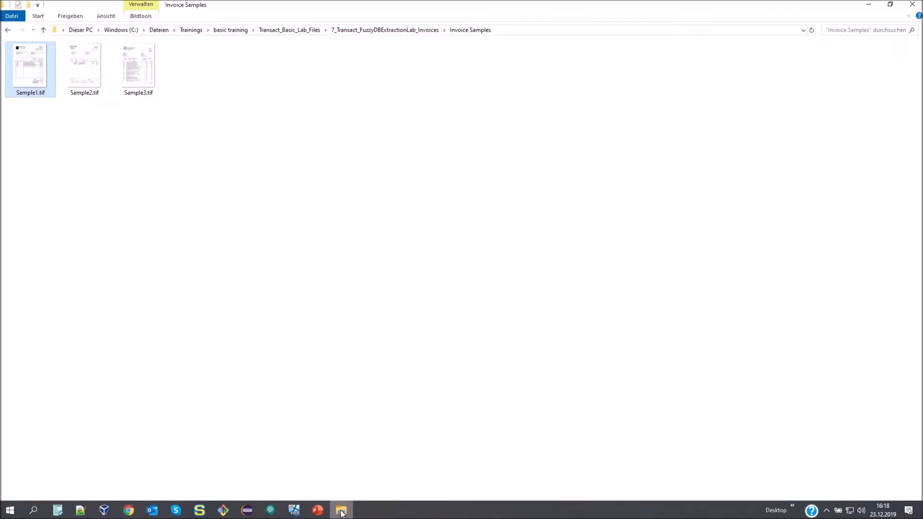
click(32, 61)
drag(32, 60, 539, 438)
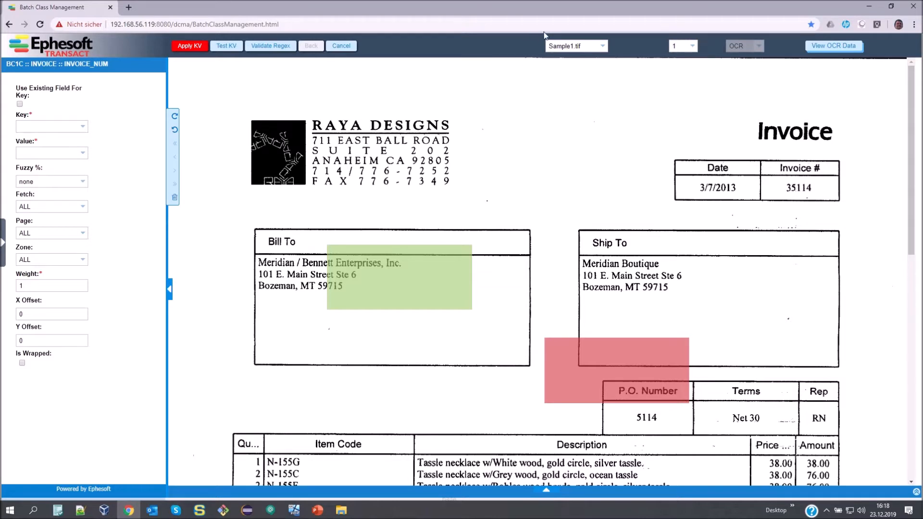
Check the available test files and pages, and view the page's OCR data before returning to its image
click(604, 47)
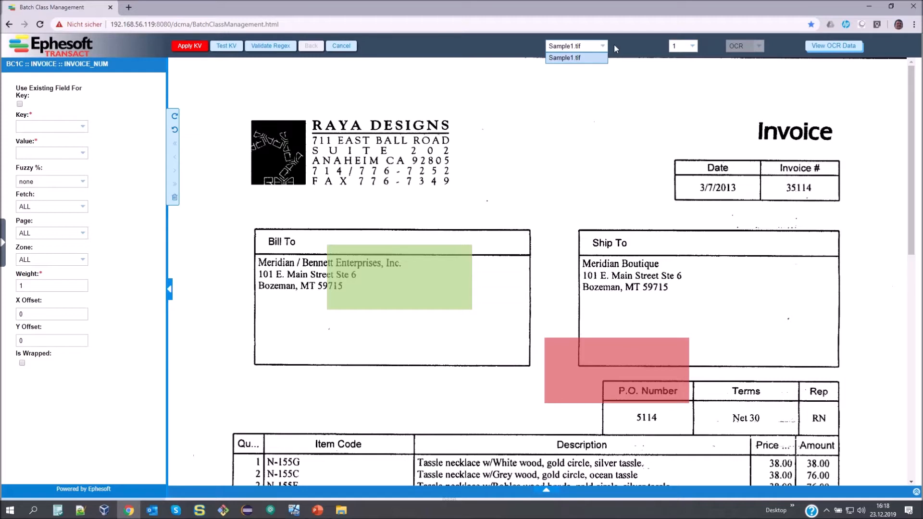
click(629, 44)
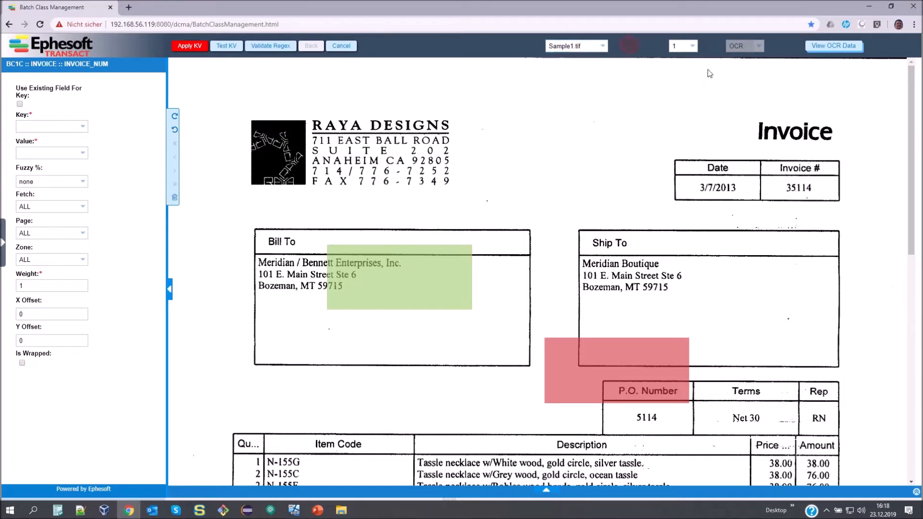
click(693, 47)
click(707, 46)
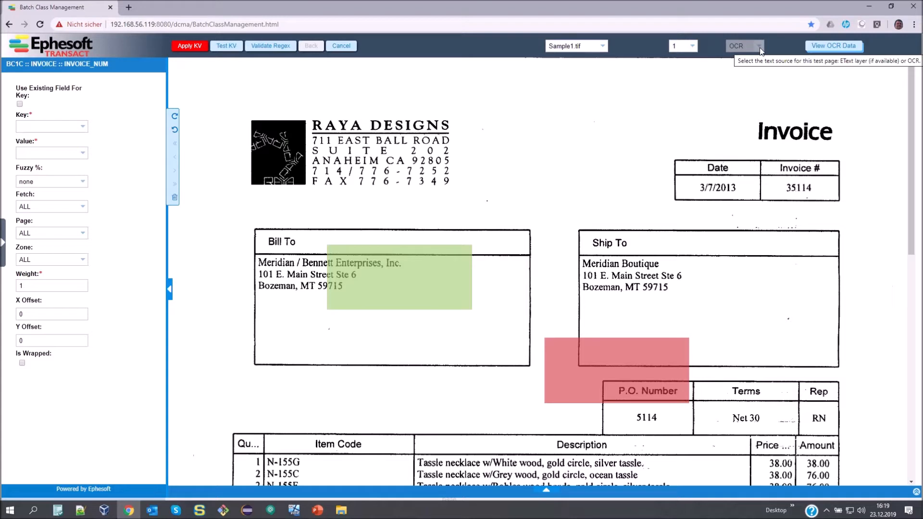
click(815, 48)
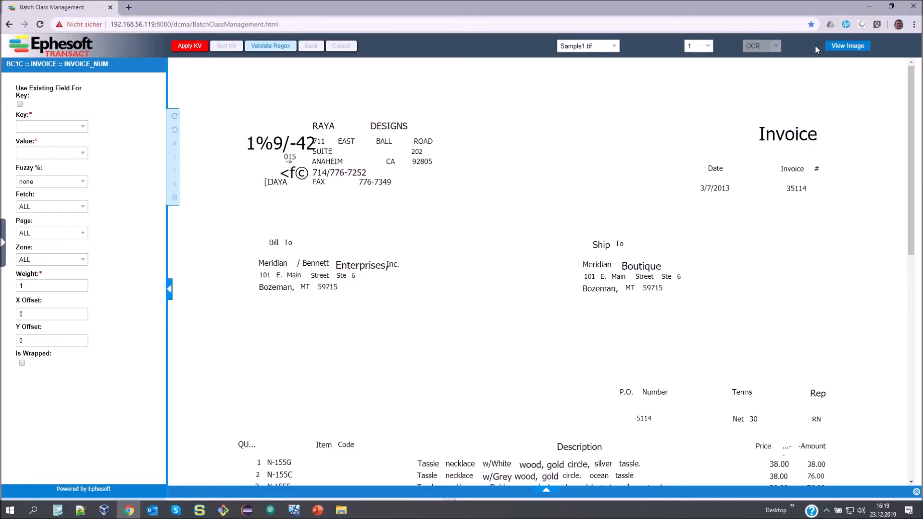
click(845, 47)
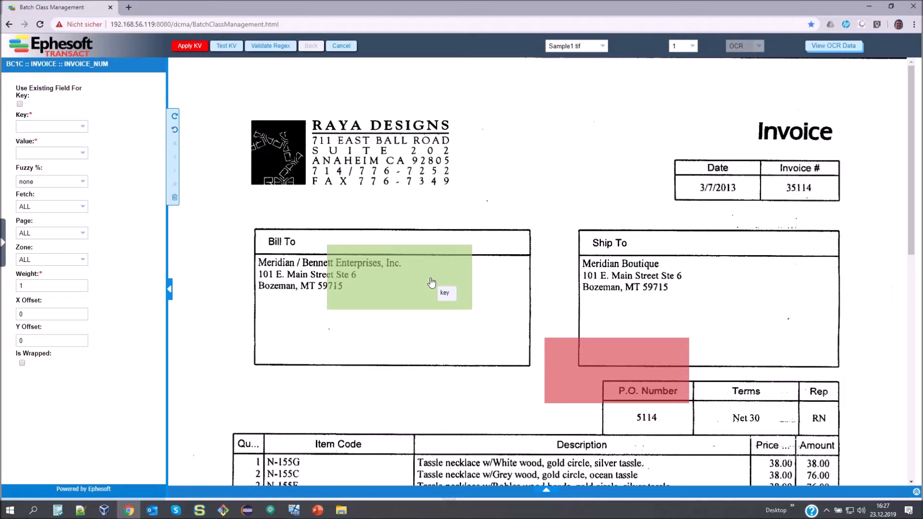
Move the green key zone onto the "Invoice #" label and shrink it to fit tightly around that text
drag(431, 282, 781, 141)
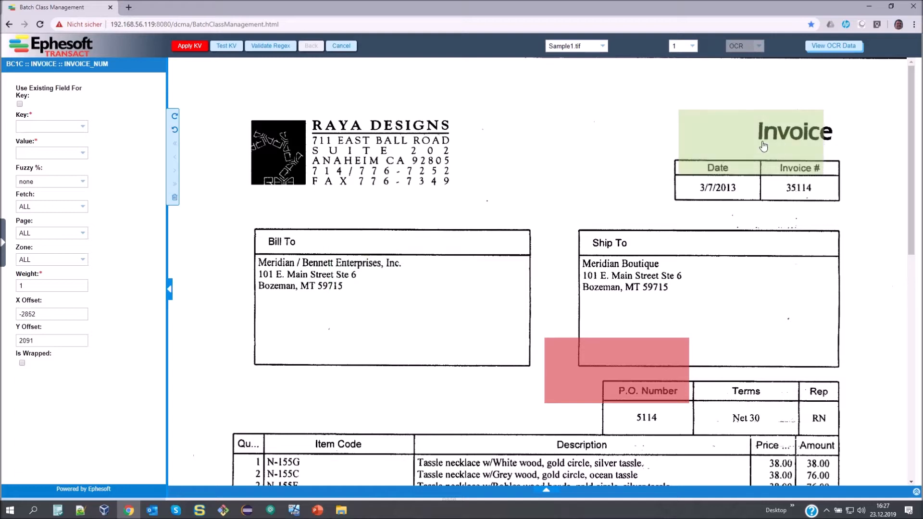
drag(680, 140, 774, 141)
drag(799, 110, 800, 164)
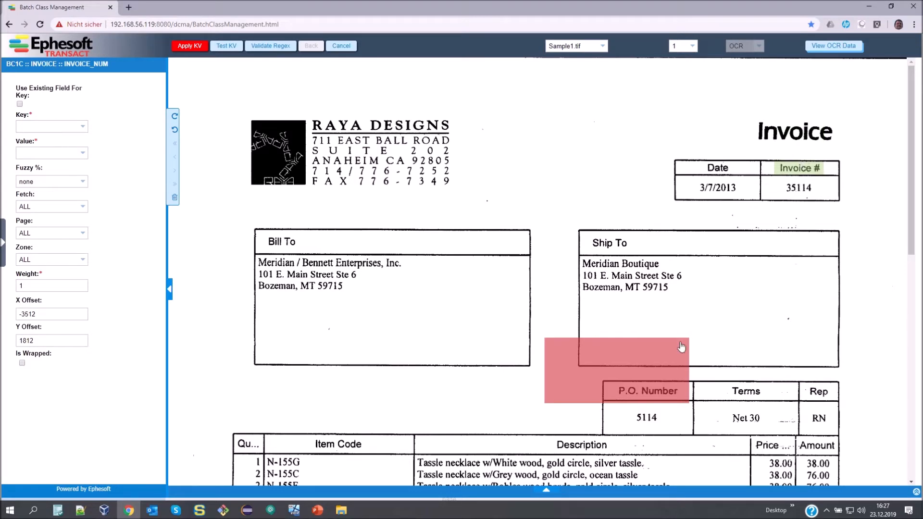
Move the red value zone onto the number directly below "Invoice #" and shrink it to fit that number
drag(658, 350, 774, 197)
drag(679, 202, 778, 196)
drag(797, 241, 798, 196)
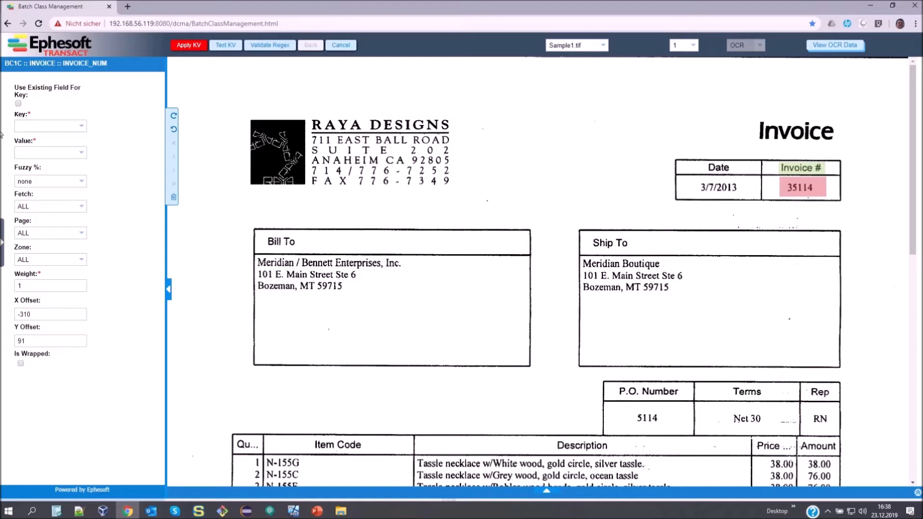
Set the key pattern to "Invoice #" and the value pattern to \d{5}, and validate the regular expressions
click(38, 125)
text(Invoice)
text(#)
click(61, 152)
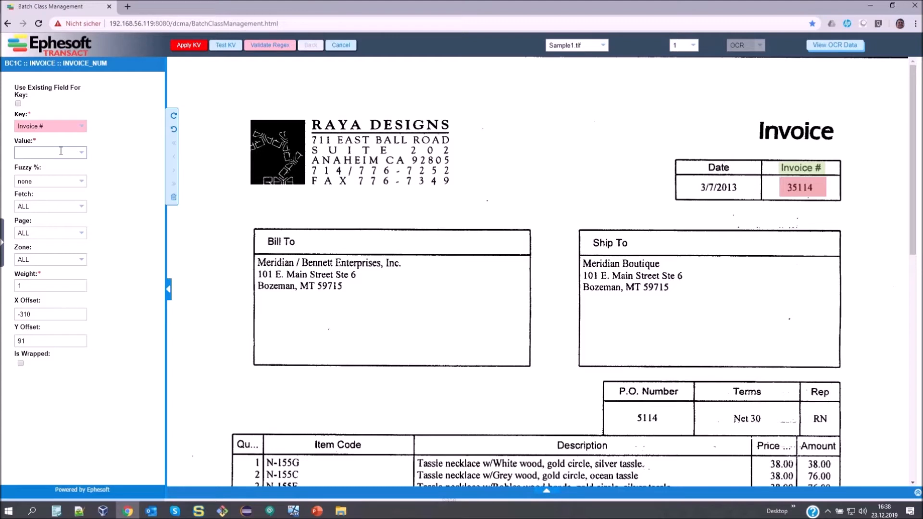
text(\d)
text({5})
click(273, 46)
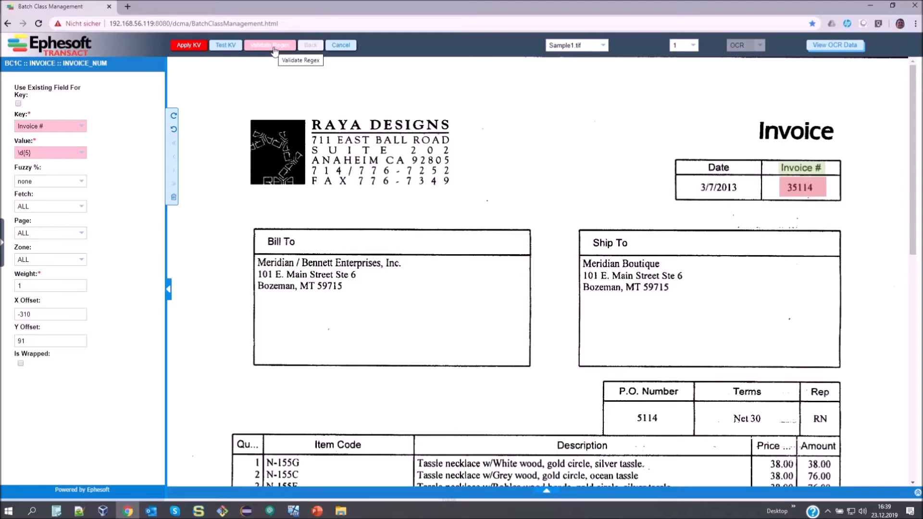
click(273, 46)
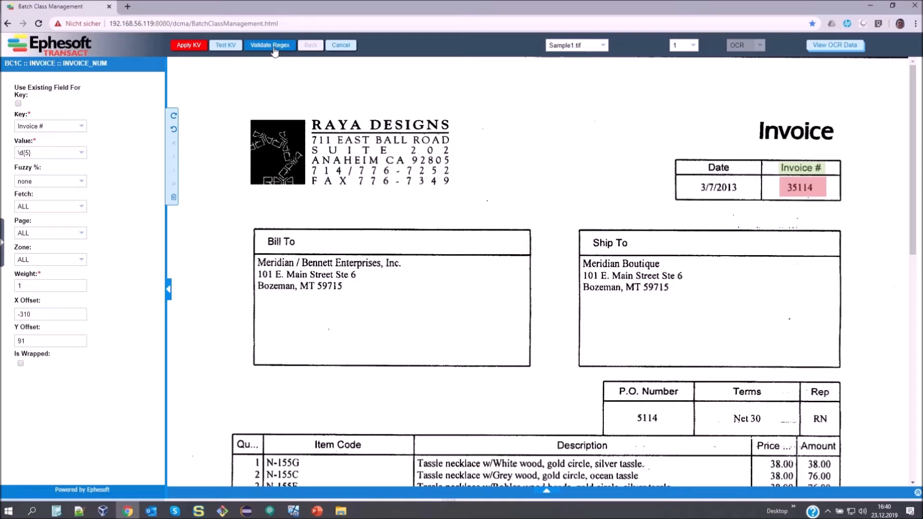
Test the KV rule on Sample1.tif and inspect the extracted key and value on the invoice
click(224, 46)
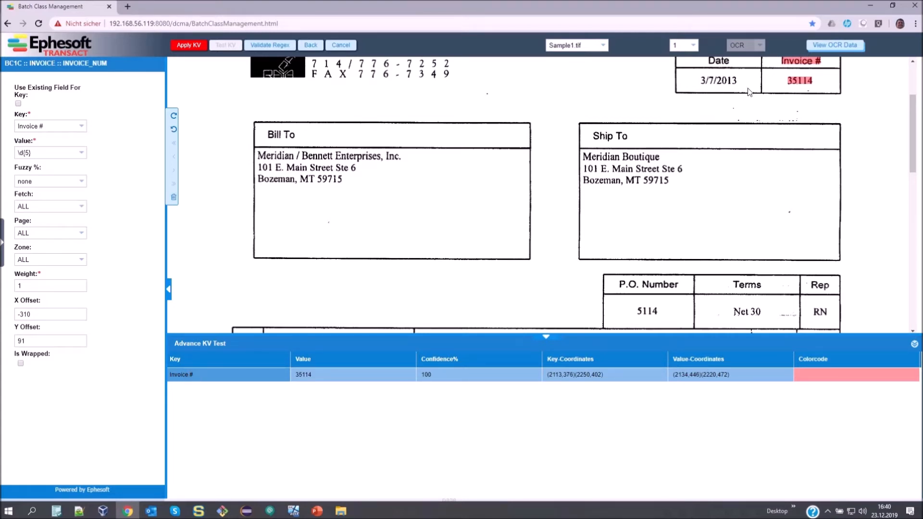
click(323, 372)
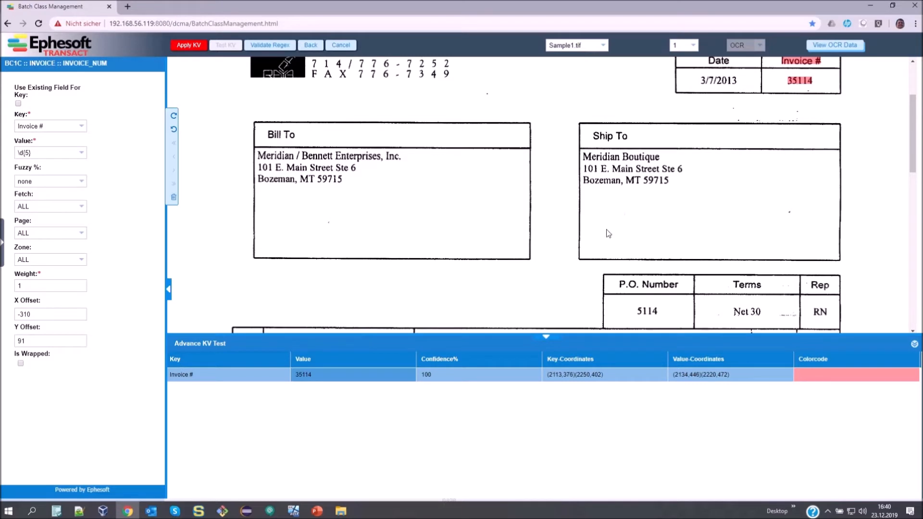
scroll(567, 285, up, 2)
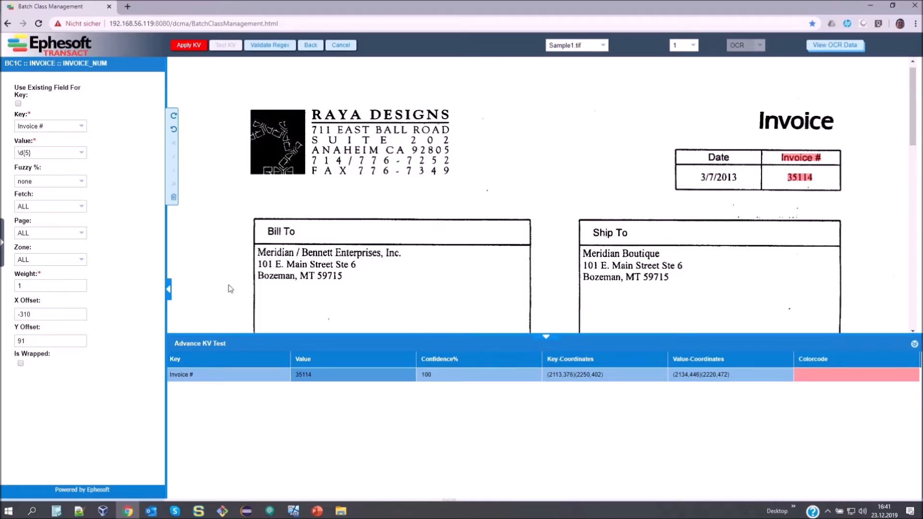
Examine the KV rule's weight setting and its choices for which matches to fetch
click(44, 287)
double_click(44, 287)
click(82, 208)
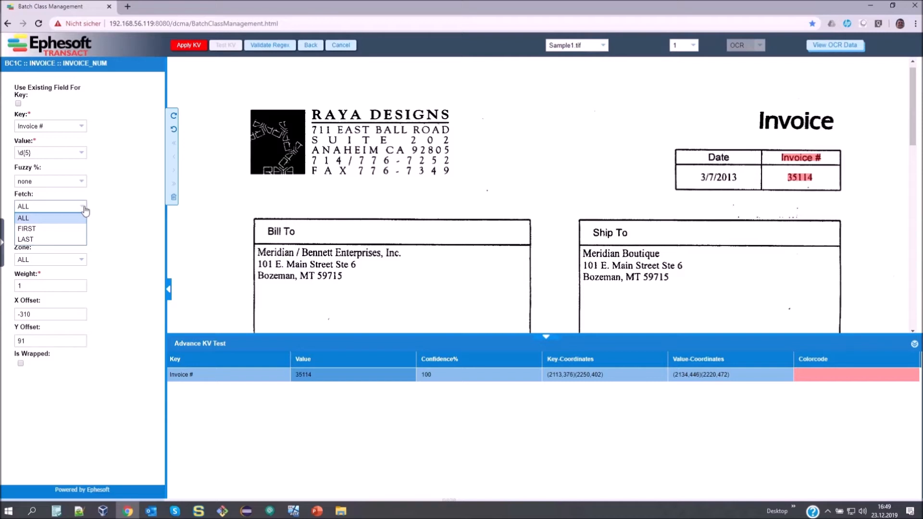
click(85, 215)
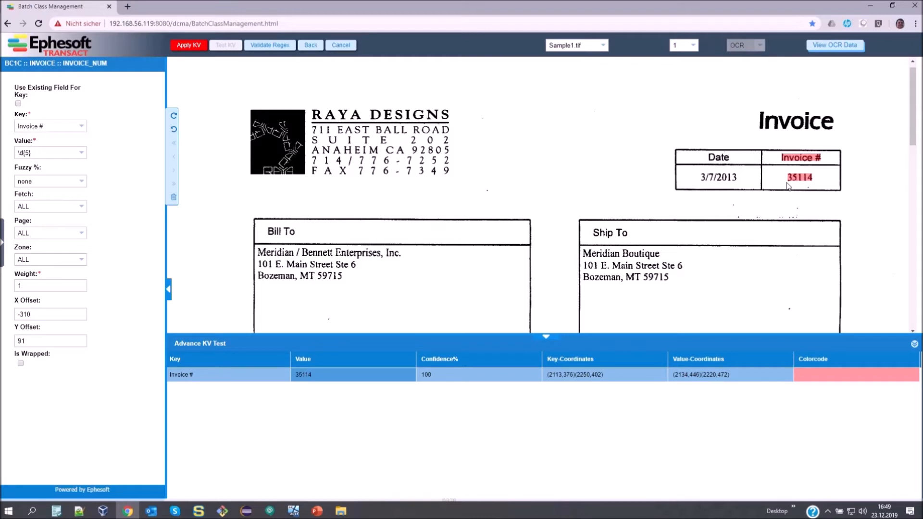
click(83, 207)
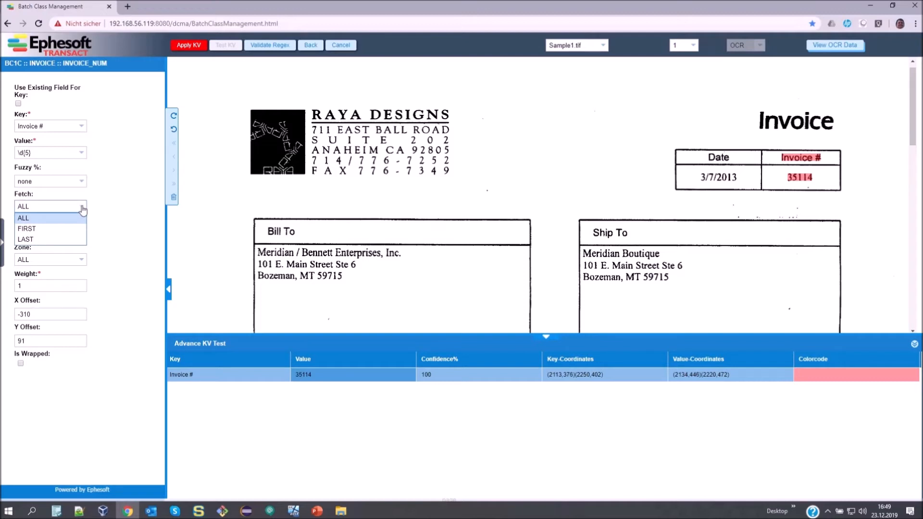
click(129, 194)
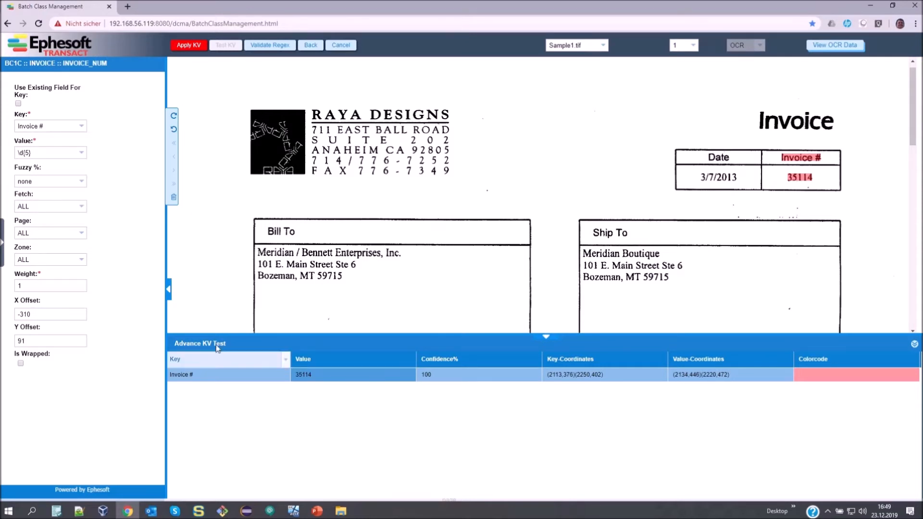
click(82, 206)
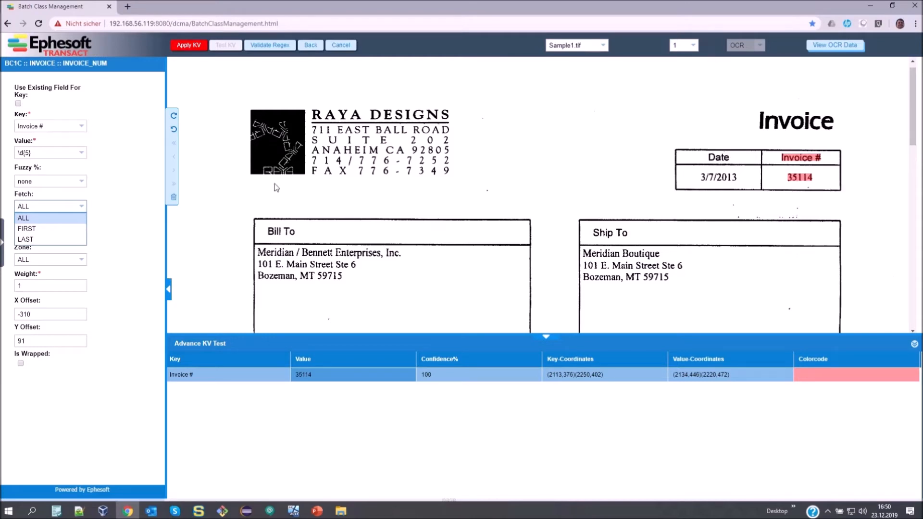
click(117, 198)
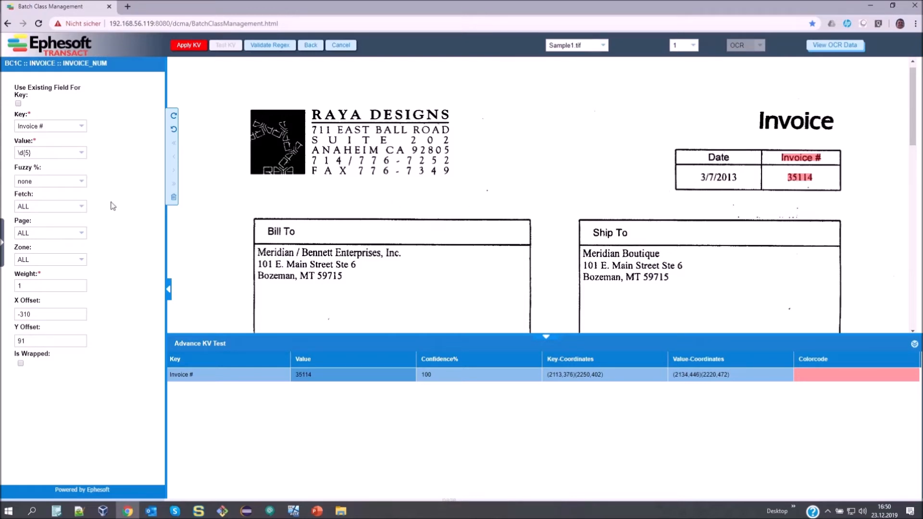
Examine the rule's page and zone choices, and return from the test results to the key and value zones
click(82, 238)
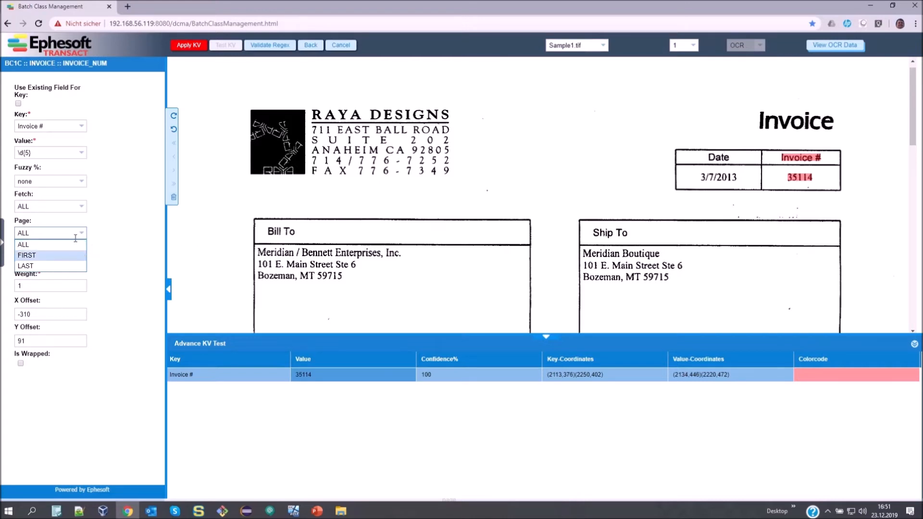
click(117, 227)
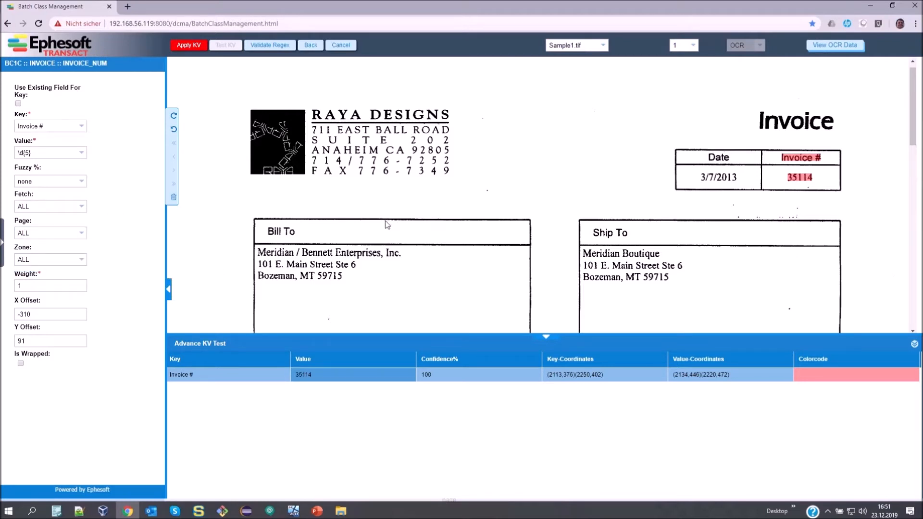
click(84, 236)
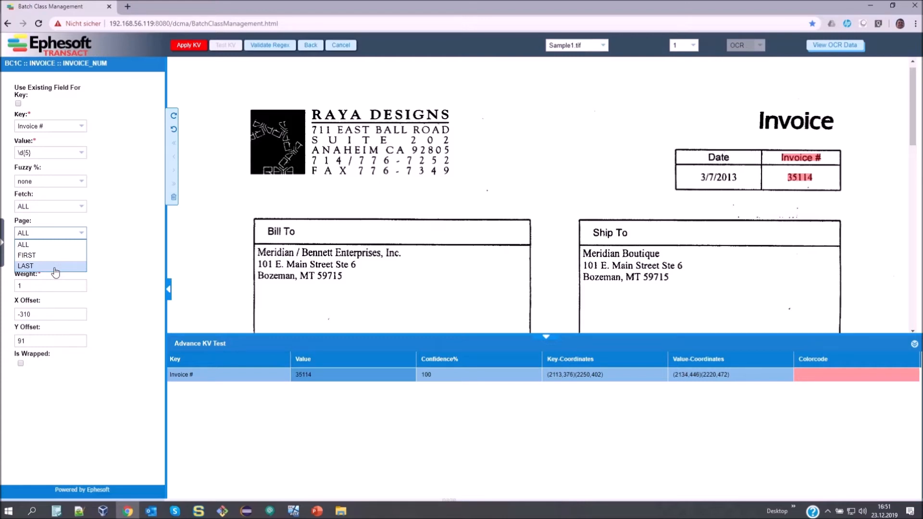
click(111, 240)
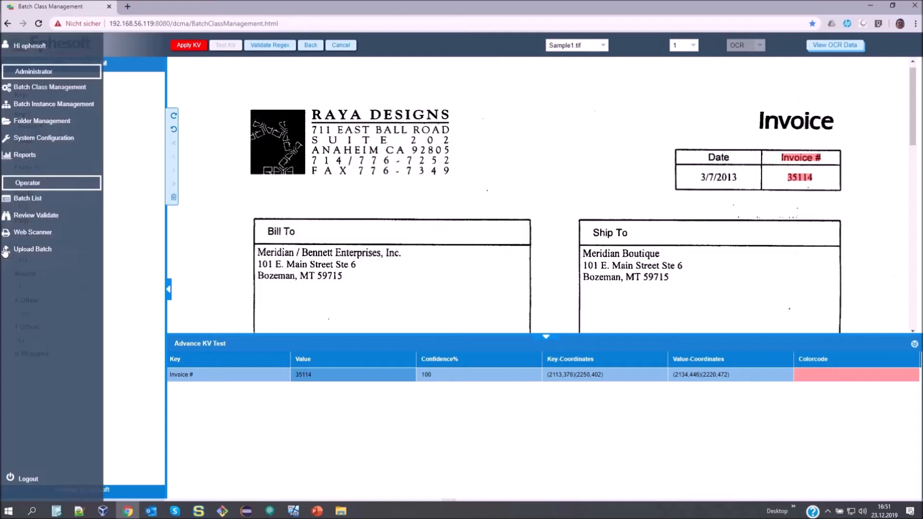
click(83, 260)
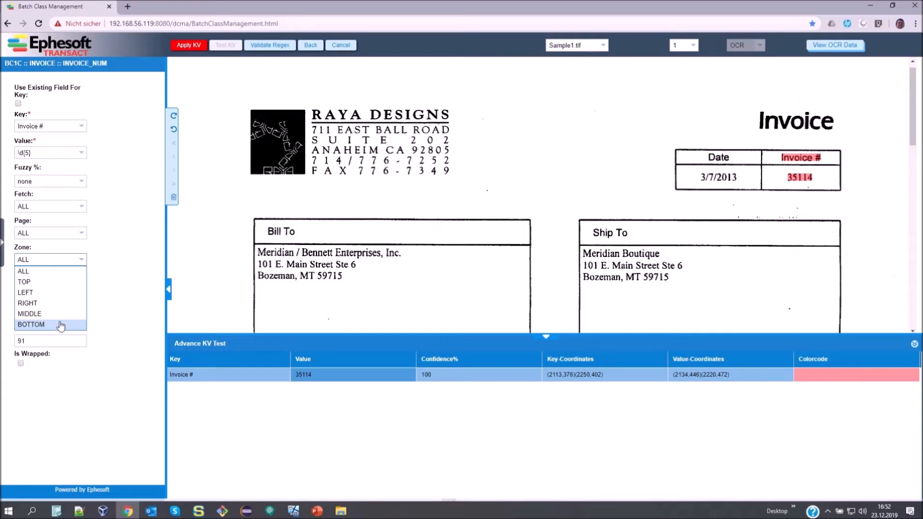
click(123, 271)
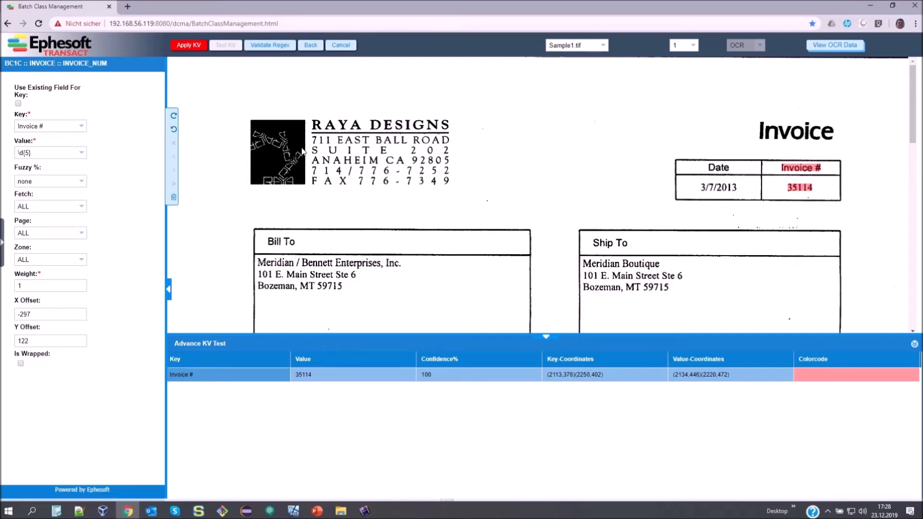
click(312, 48)
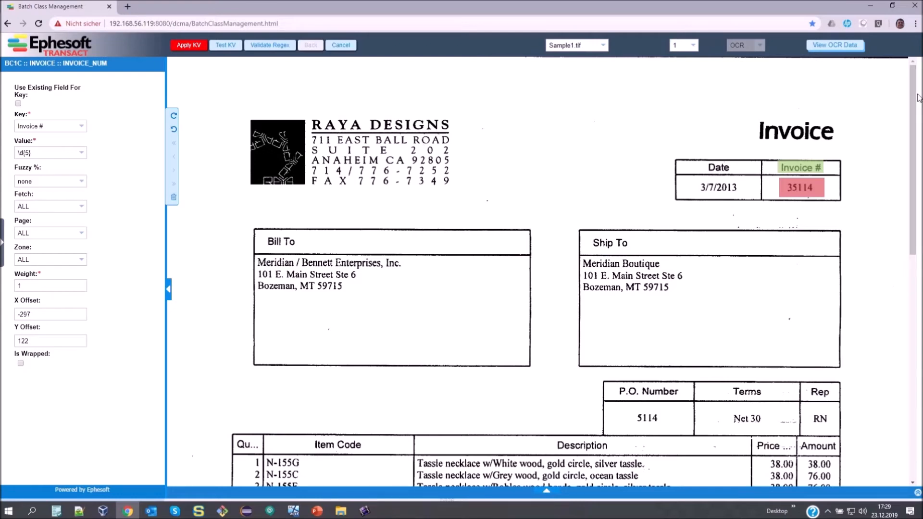
Compare Sample1.tif's OCR data with its image, and apply the INVOICE_NUM KV rule to the batch class
click(845, 48)
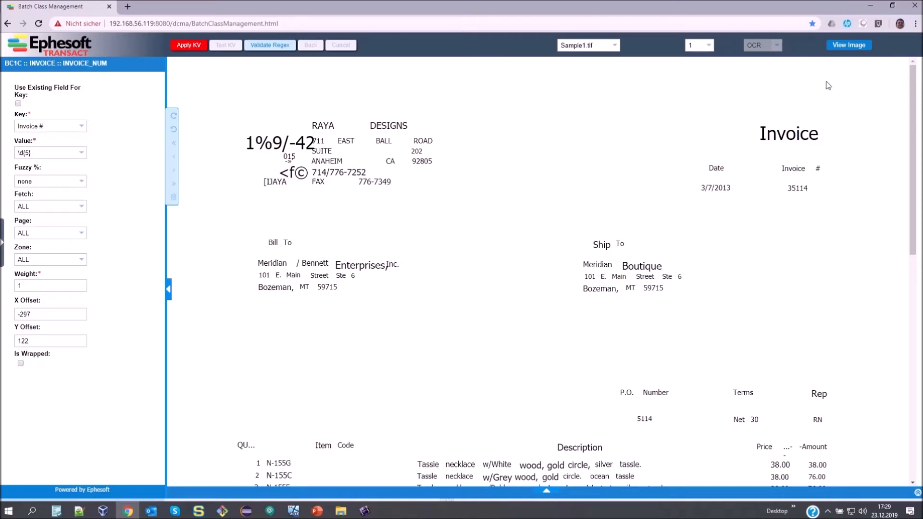
click(855, 47)
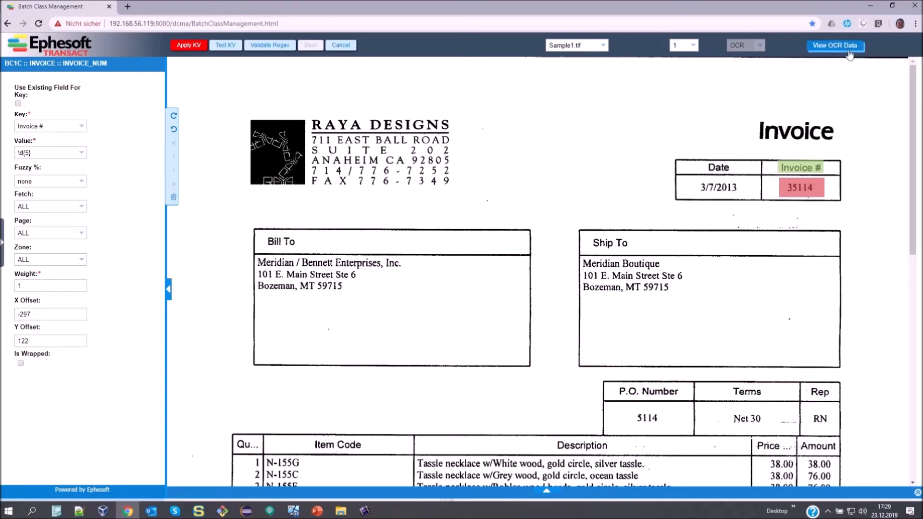
click(188, 46)
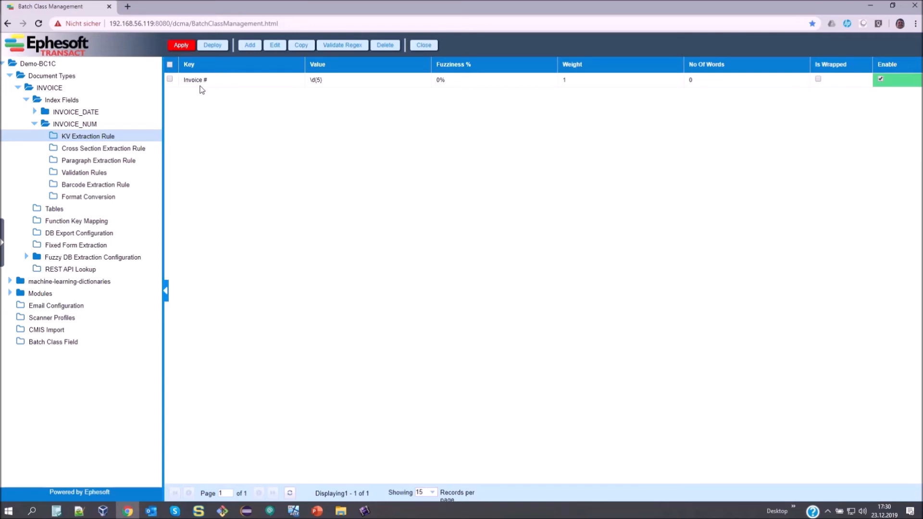
click(186, 47)
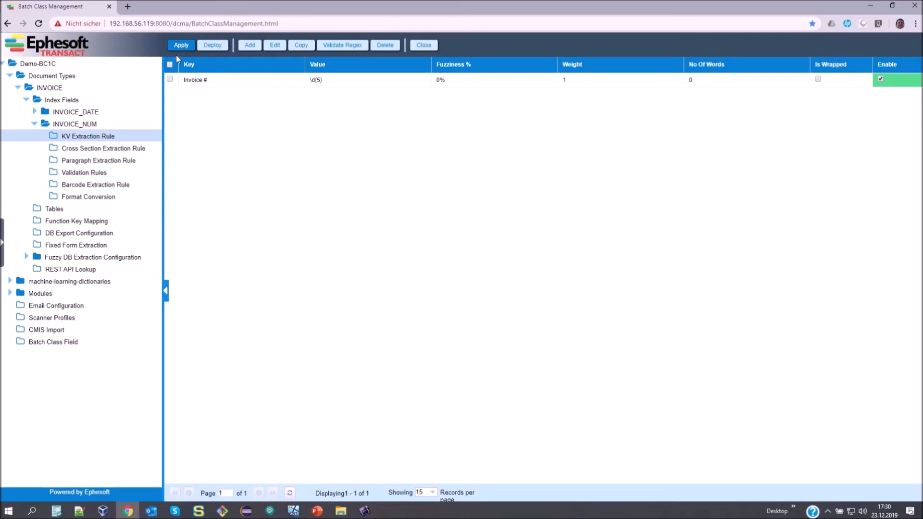
Add a KV extraction rule for INVOICE_DATE, fitting the key zone around the "Date" heading and the value zone around the date below it
click(90, 112)
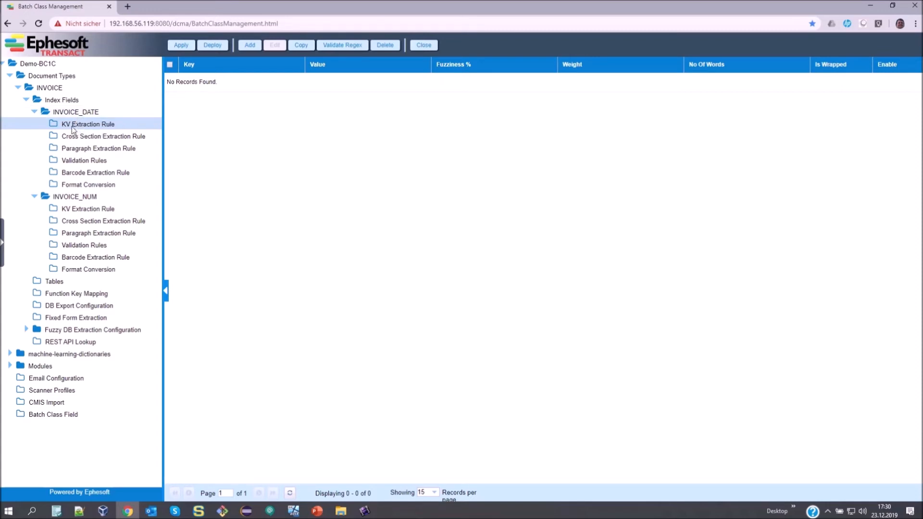
click(250, 47)
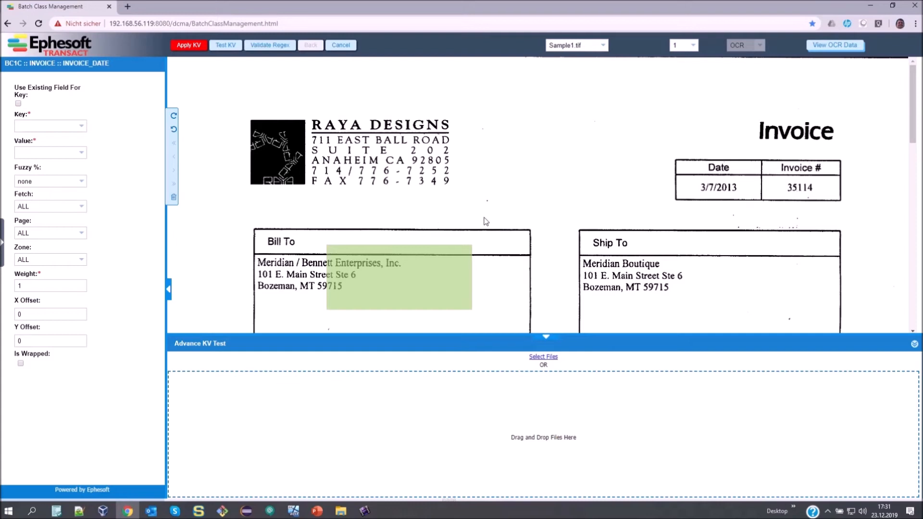
scroll(486, 221, down, 1)
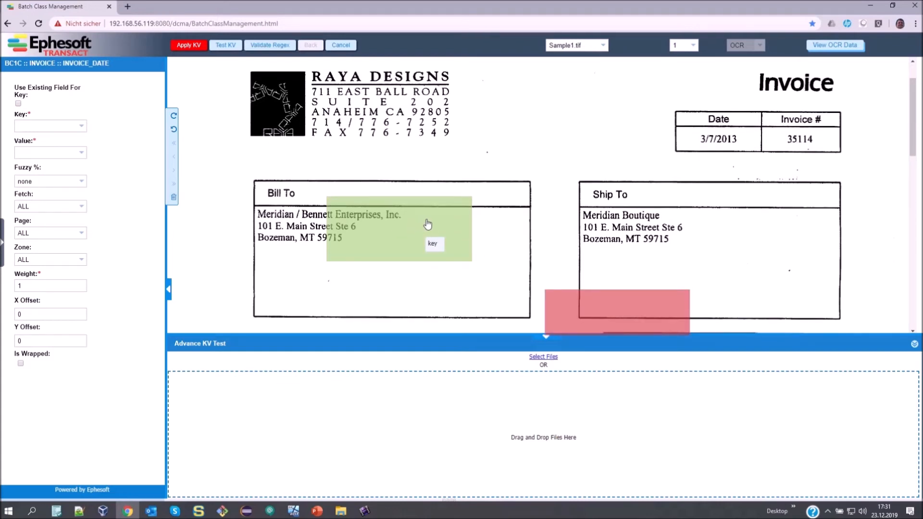
drag(428, 224, 699, 89)
drag(601, 99, 704, 95)
drag(724, 60, 738, 118)
drag(655, 308, 716, 144)
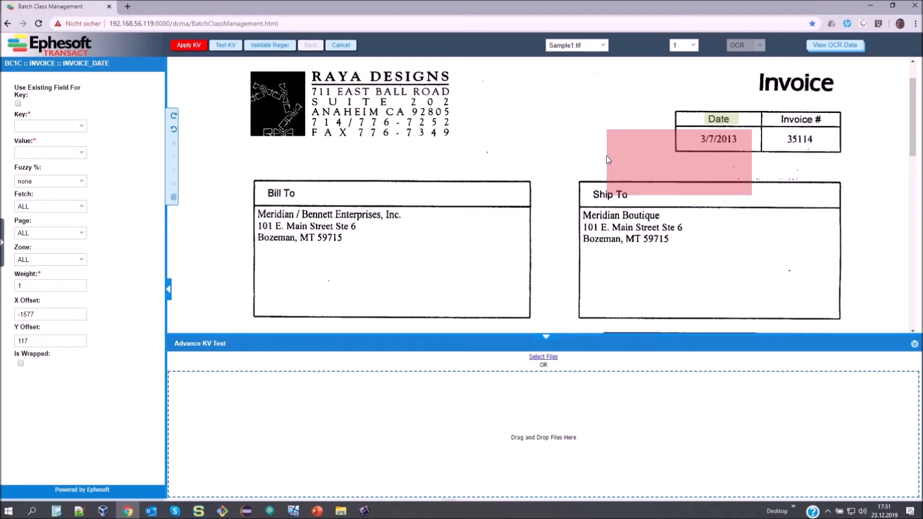
drag(607, 155, 741, 146)
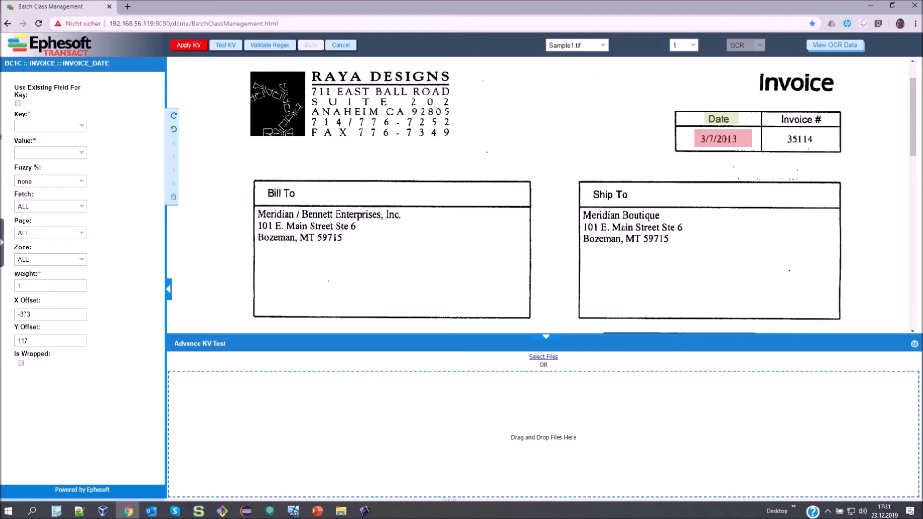
Set the key pattern to "Date" and choose the Simple US Date regex from the Date/Time group of the Regex Pool as the value pattern
click(70, 125)
text(Date)
click(54, 153)
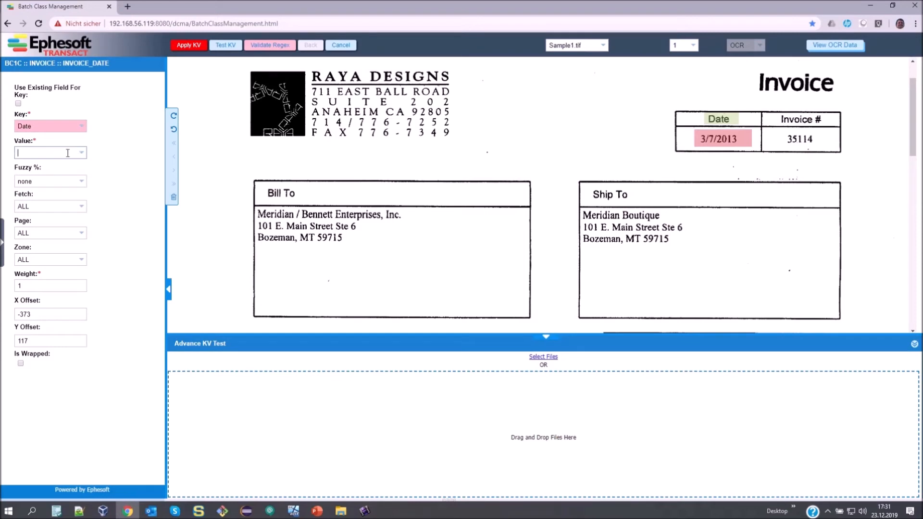
click(51, 151)
click(82, 154)
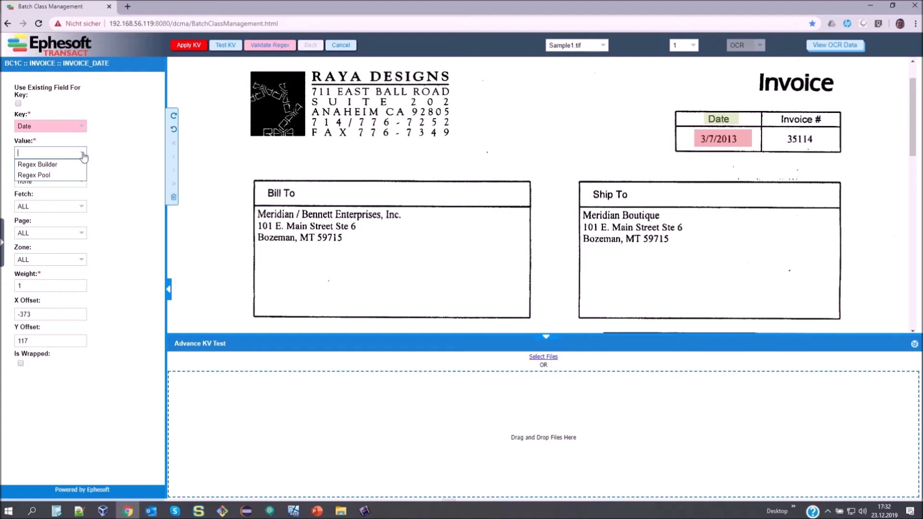
click(59, 176)
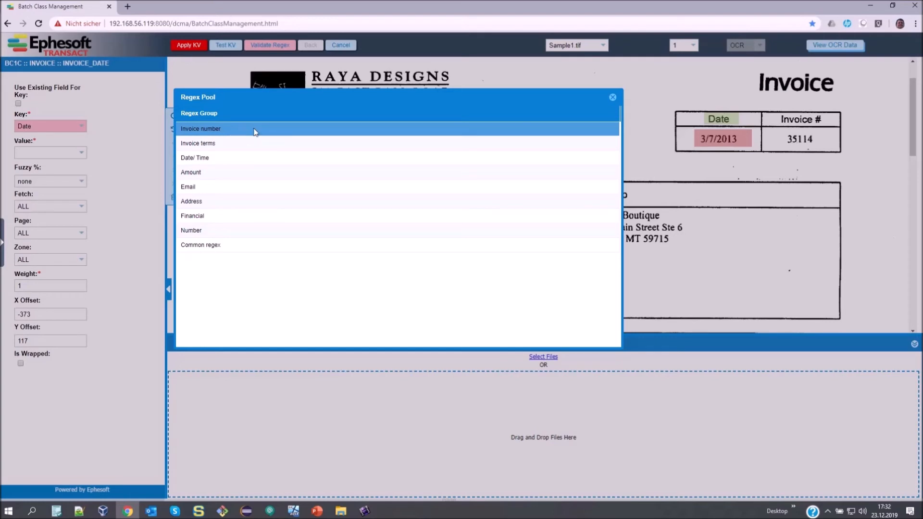
double_click(208, 159)
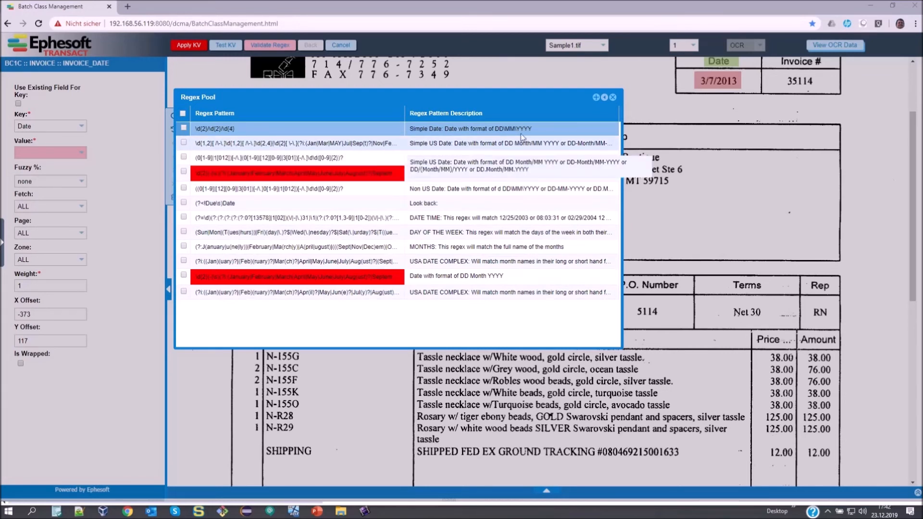
double_click(313, 143)
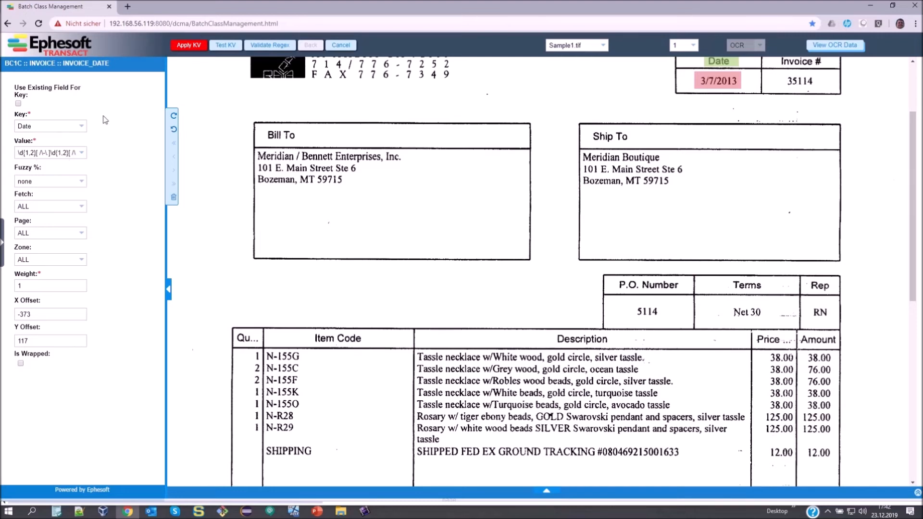
Test the INVOICE_DATE rule on Sample1.tif and return to its key and value zones
click(226, 46)
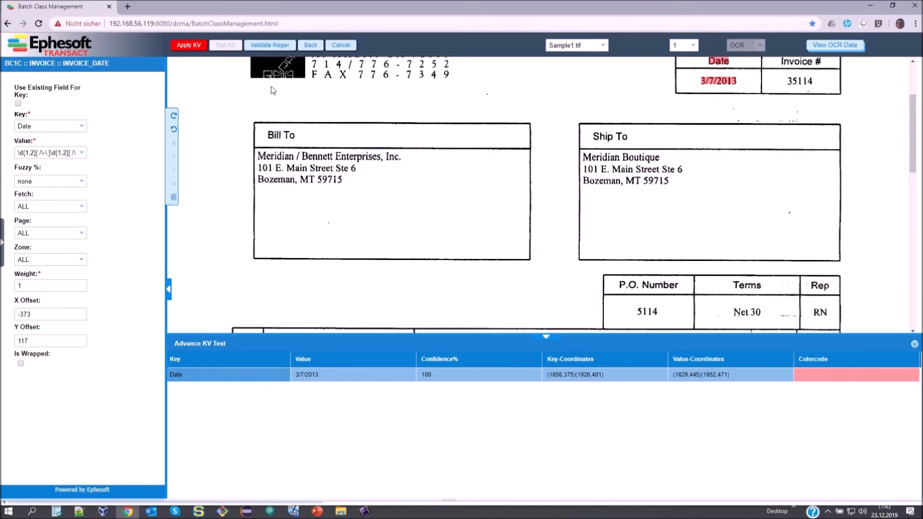
click(311, 47)
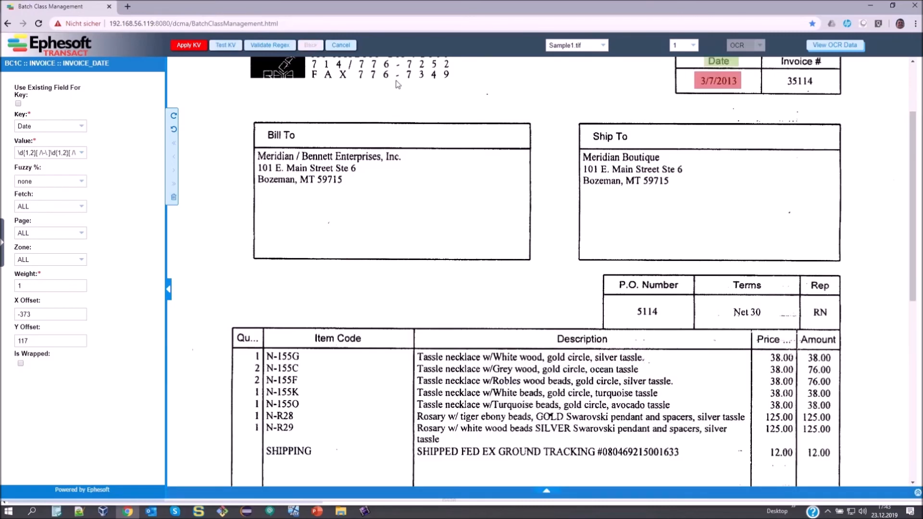
scroll(361, 174, up, 2)
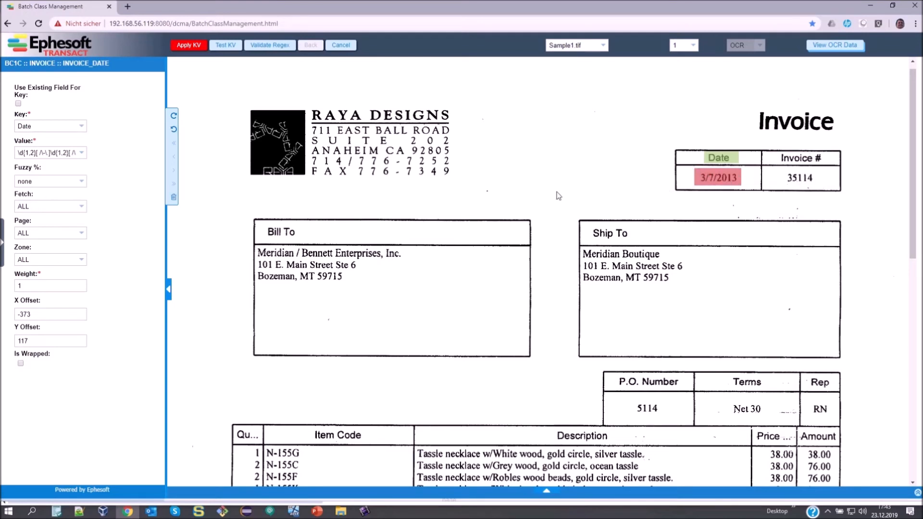
Use the existing field INVOICE_NUM as the rule's key and move the key zone onto the invoice number
click(18, 104)
click(81, 129)
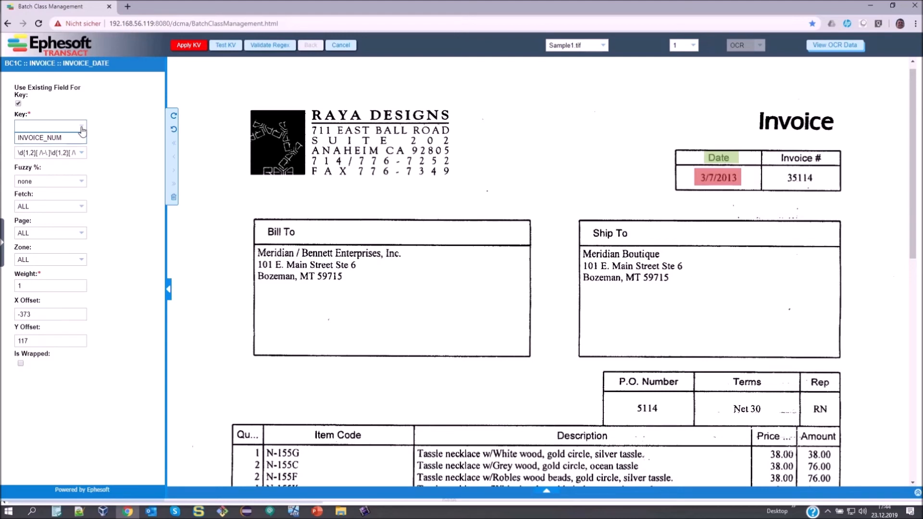
click(60, 139)
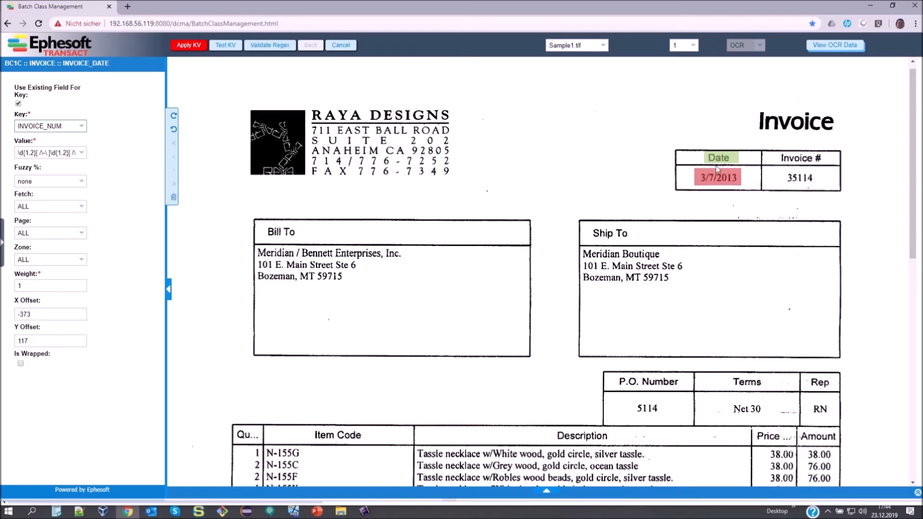
drag(721, 160, 821, 177)
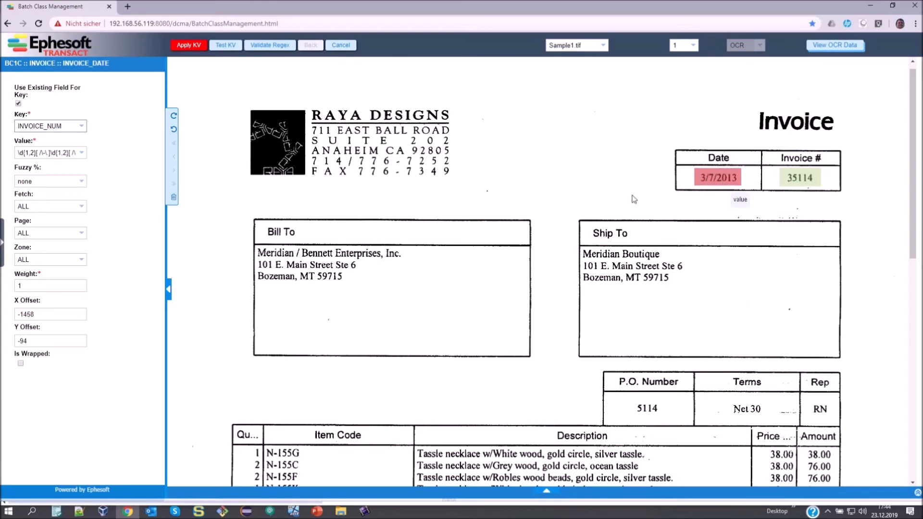
Test the INVOICE_NUM-keyed date rule on Sample1.tif and apply it to INVOICE_DATE
click(233, 48)
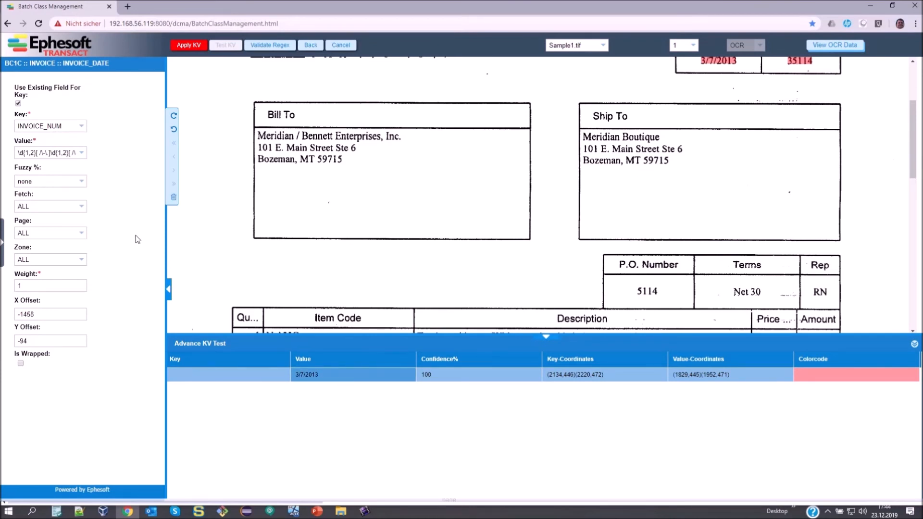
scroll(236, 212, up, 3)
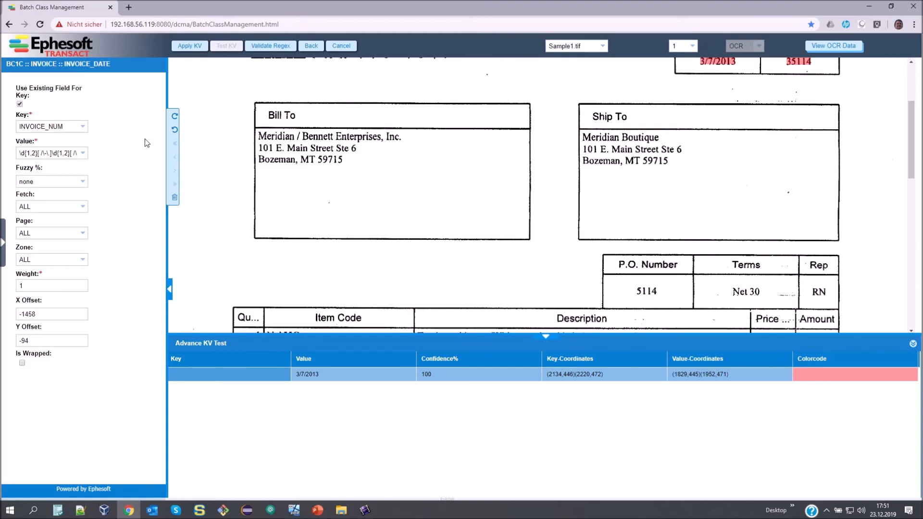
click(198, 47)
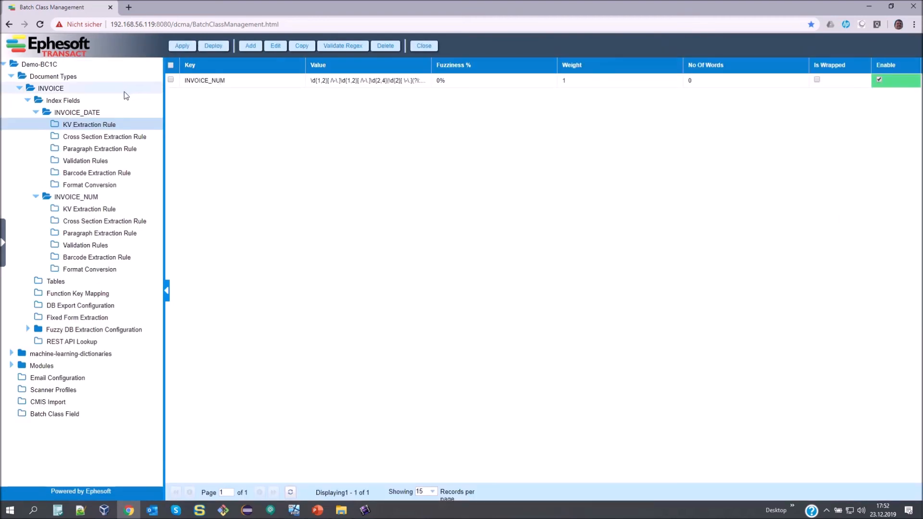
Add an index field TRACKING_ID with the description "Tracking ID" to the INVOICE document type and apply the change
click(68, 90)
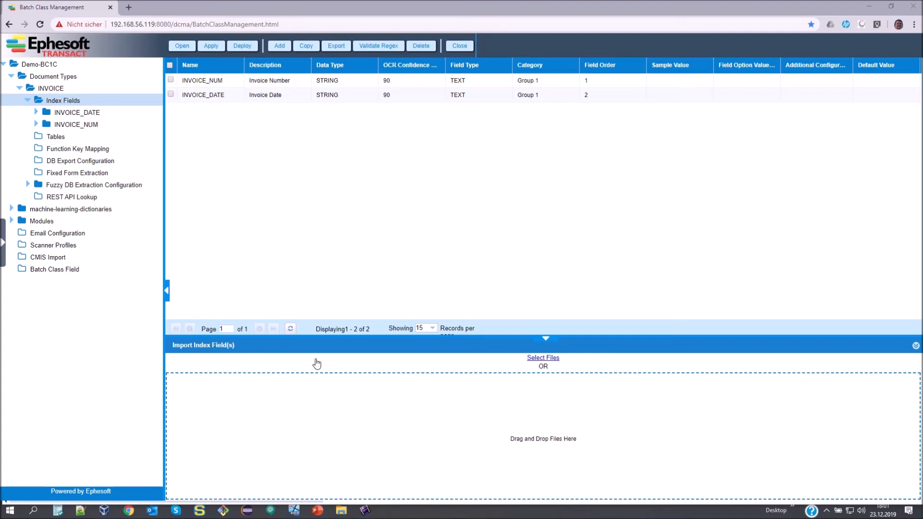
click(280, 48)
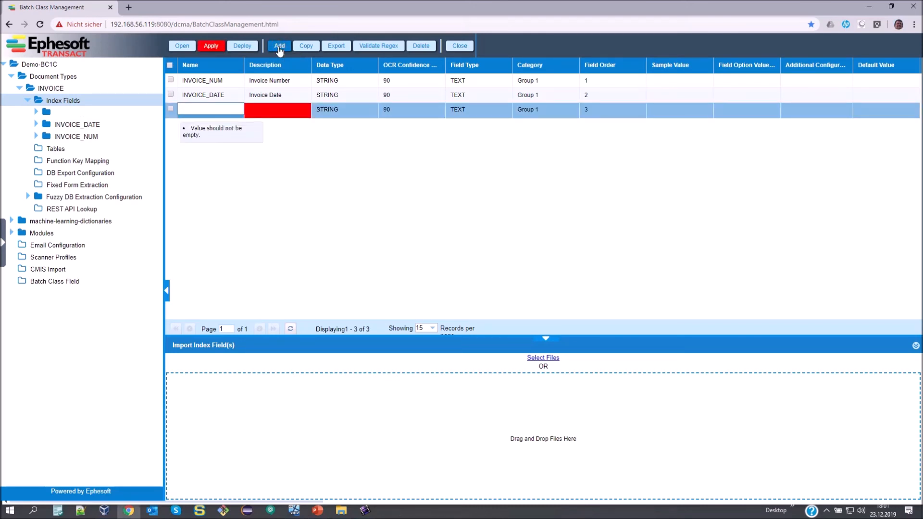
text(TRACKING_)
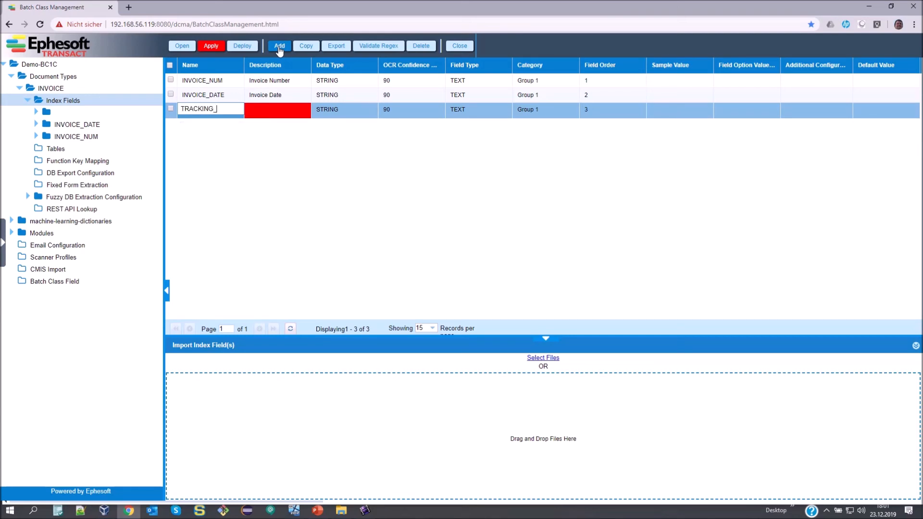
key(Tab)
text(Tracking ID)
click(210, 46)
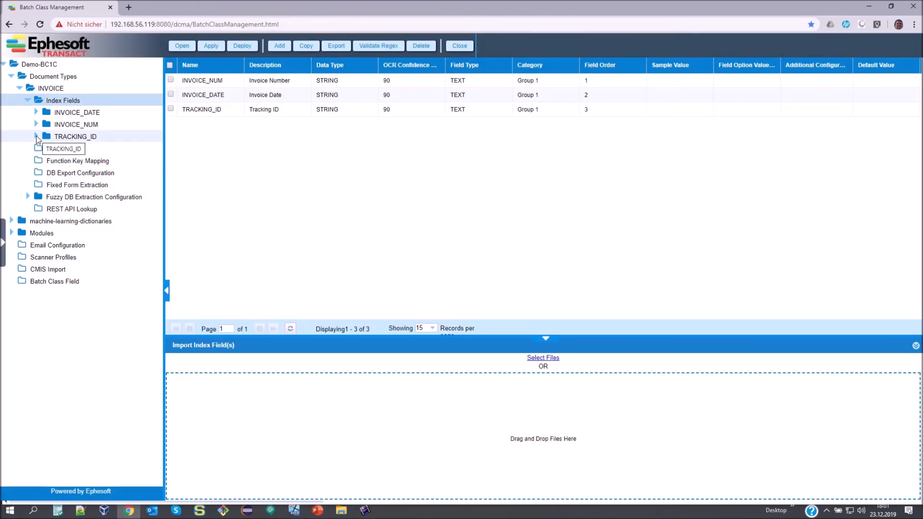
Add a KV extraction rule for TRACKING_ID and upload Sample3.tif from the Invoice Samples folder as its sample image
click(36, 136)
click(88, 149)
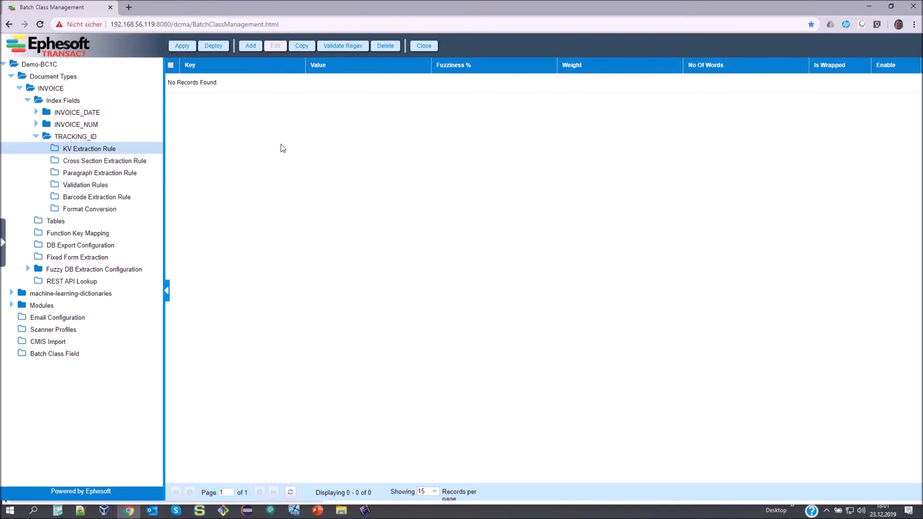
click(249, 46)
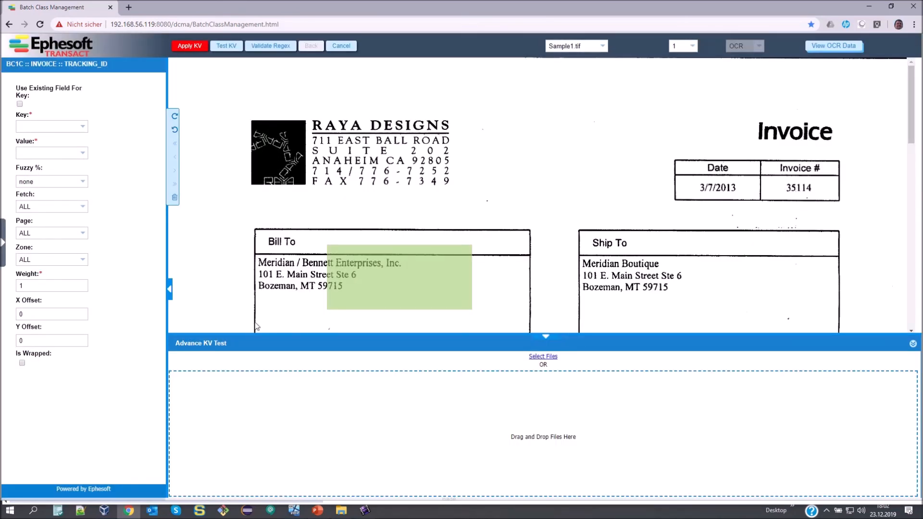
click(342, 512)
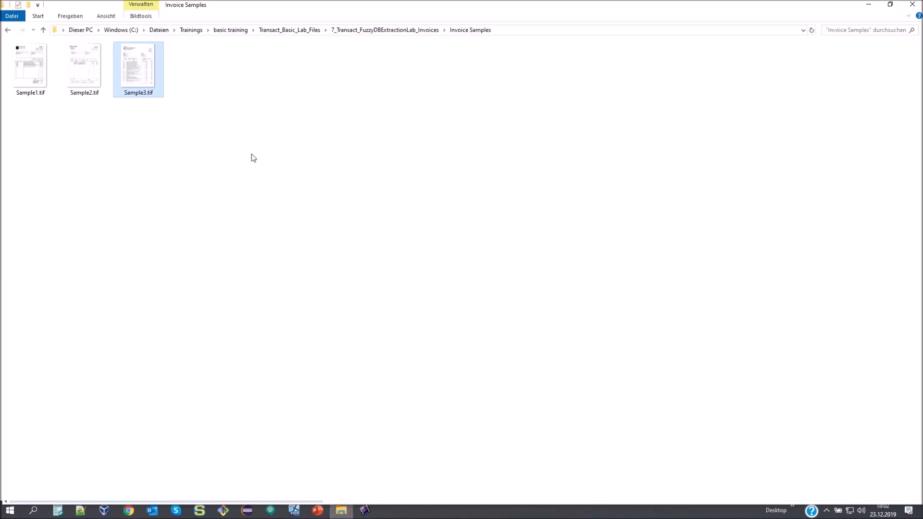
drag(143, 61, 317, 458)
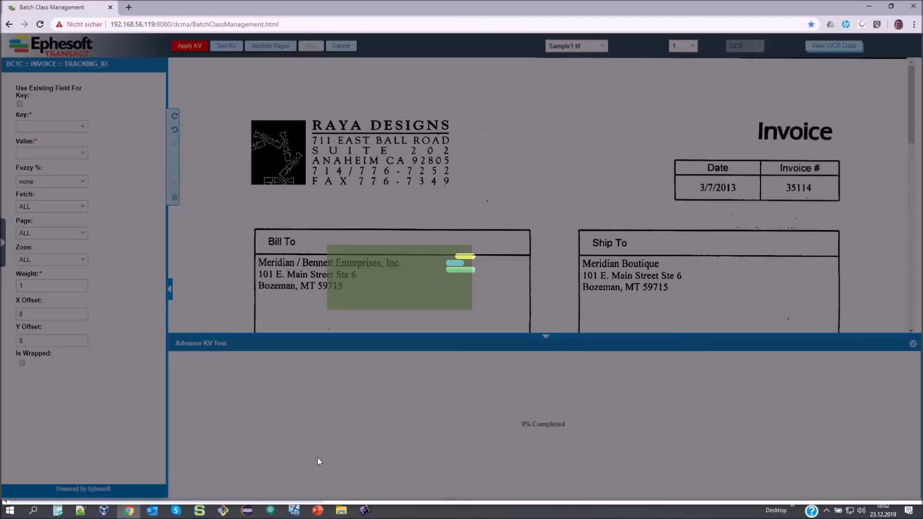
Move the value zone clear of the tracking table and fit the key zone tightly around the tracking number on Sample3.tif
scroll(507, 254, down, 2)
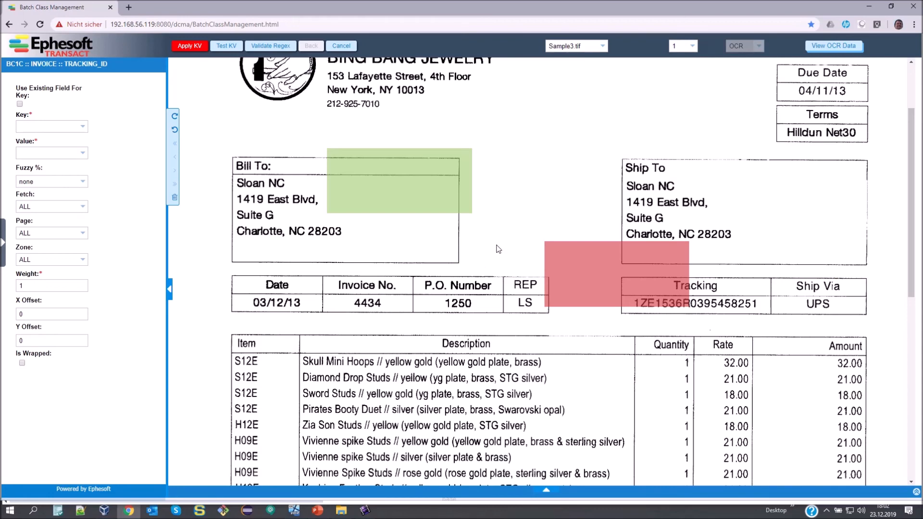
drag(582, 267, 566, 181)
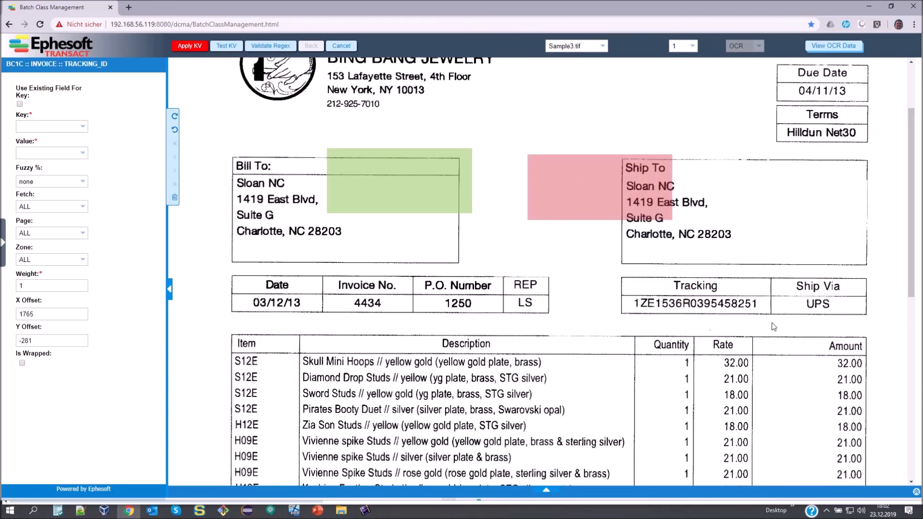
scroll(773, 327, down, 1)
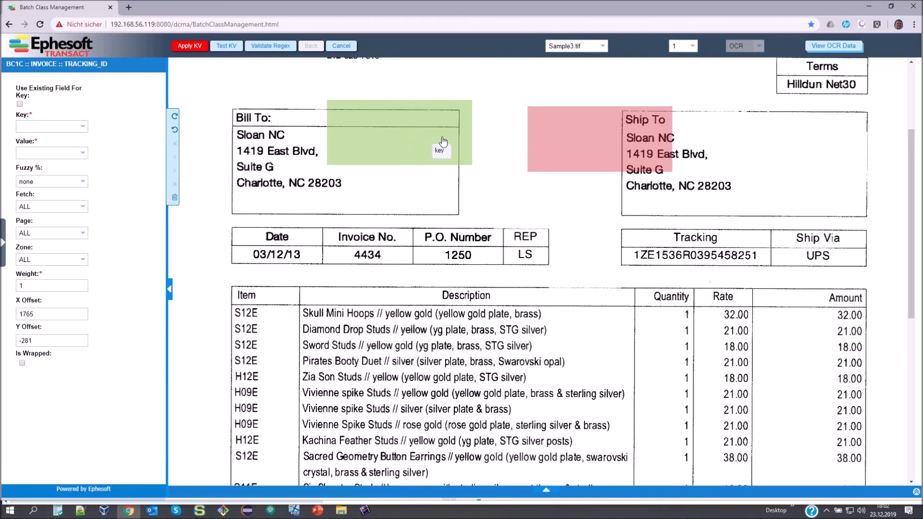
drag(439, 143, 739, 284)
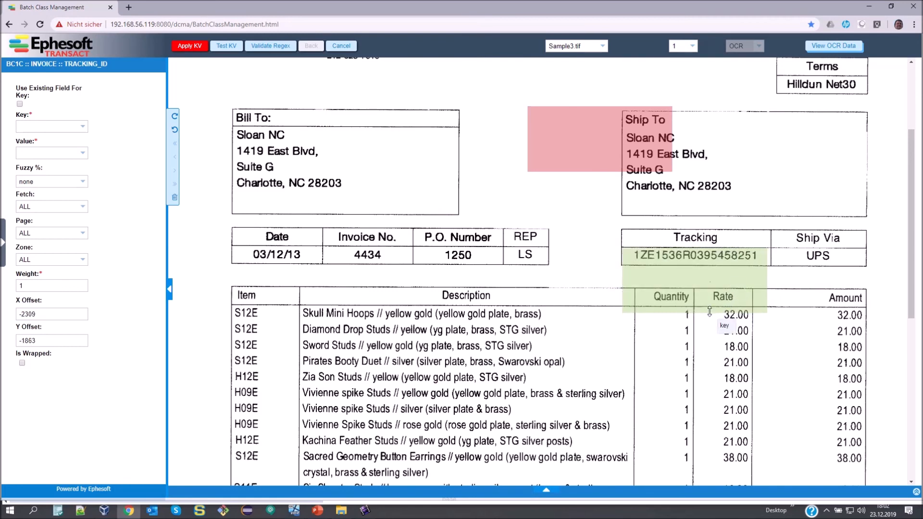
click(709, 264)
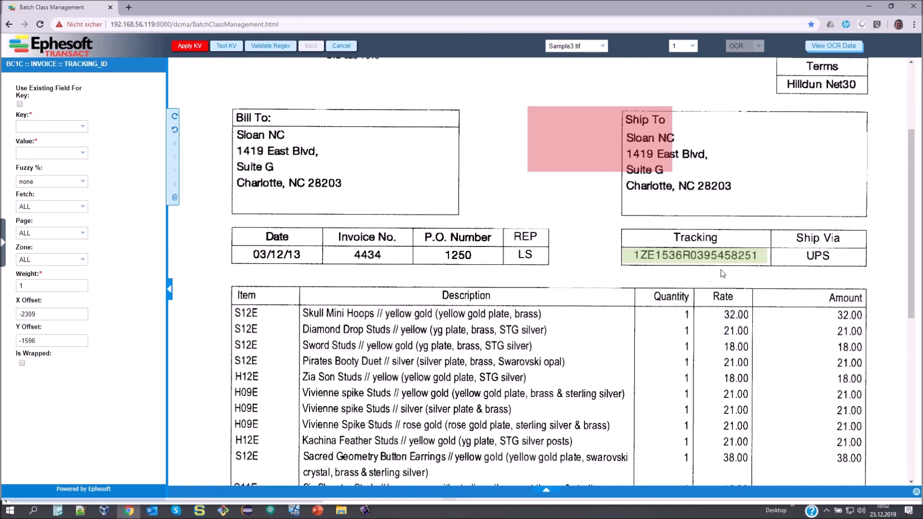
drag(624, 256, 627, 257)
drag(766, 257, 764, 258)
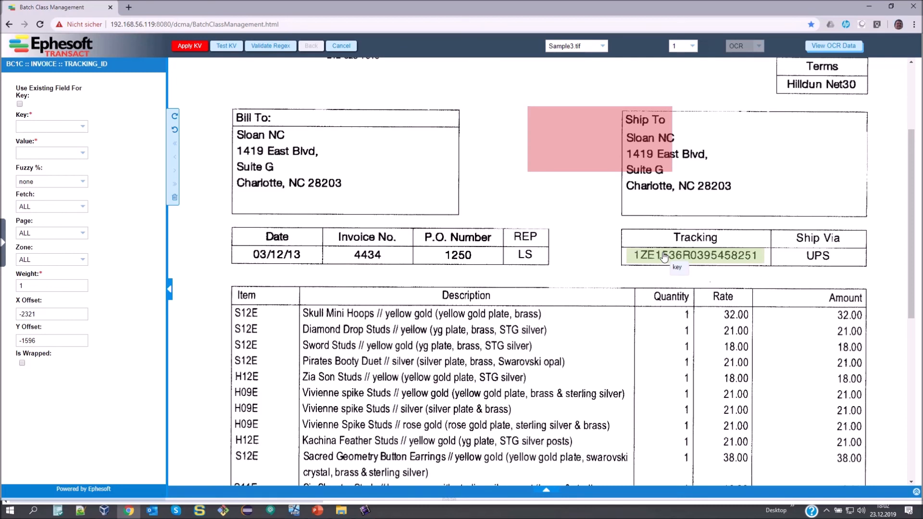
Create the key regex from the tracking number using the suggested pattern [\d][A-Za-z]+[\d]+[A-Za-z][\d]+
double_click(664, 256)
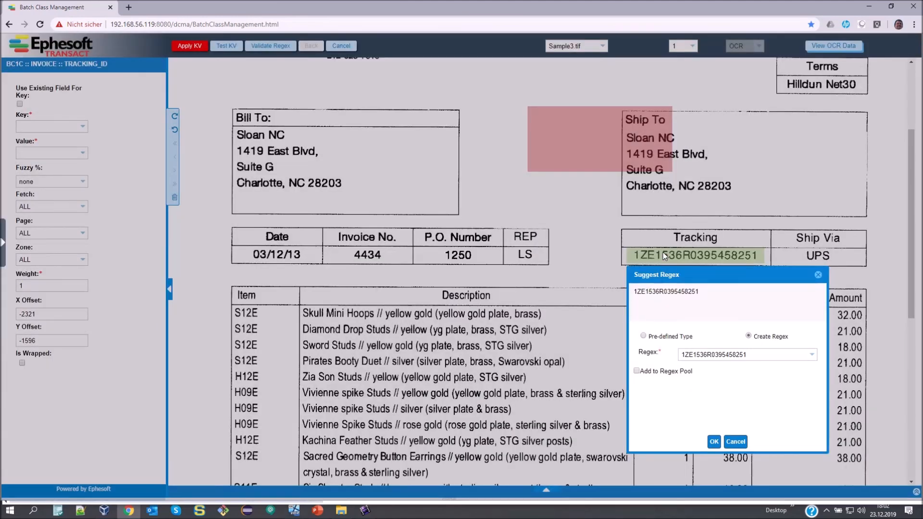
drag(727, 278, 437, 180)
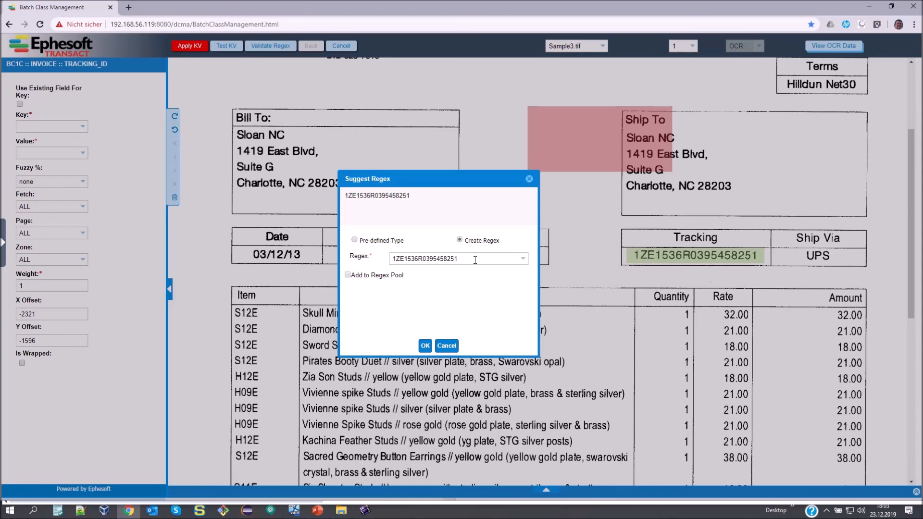
click(524, 261)
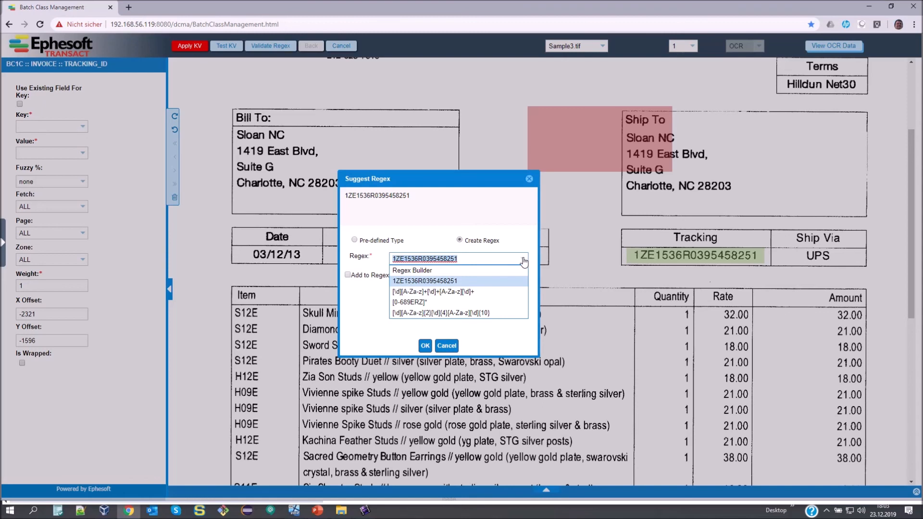
click(493, 292)
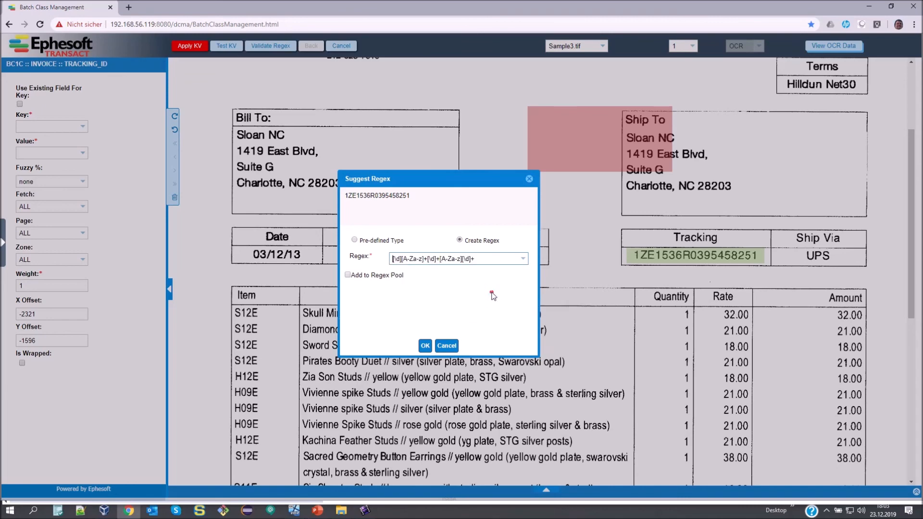
click(426, 347)
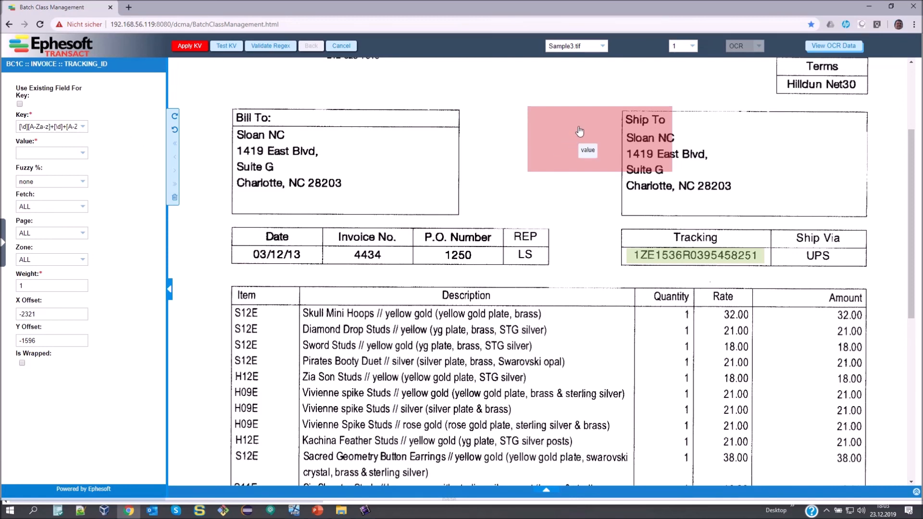
Place the value zone over the tracking number and resize it to match the key zone exactly
drag(636, 145, 678, 270)
drag(682, 313, 683, 263)
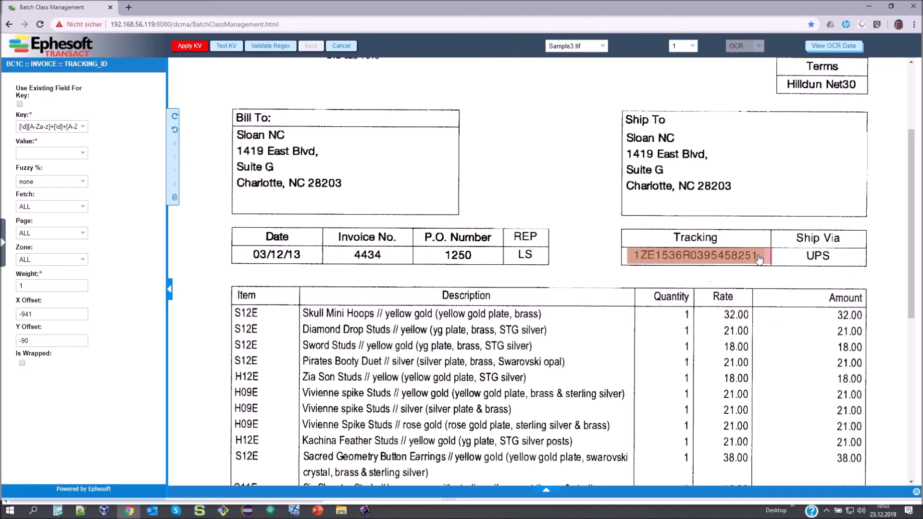
drag(770, 255, 765, 259)
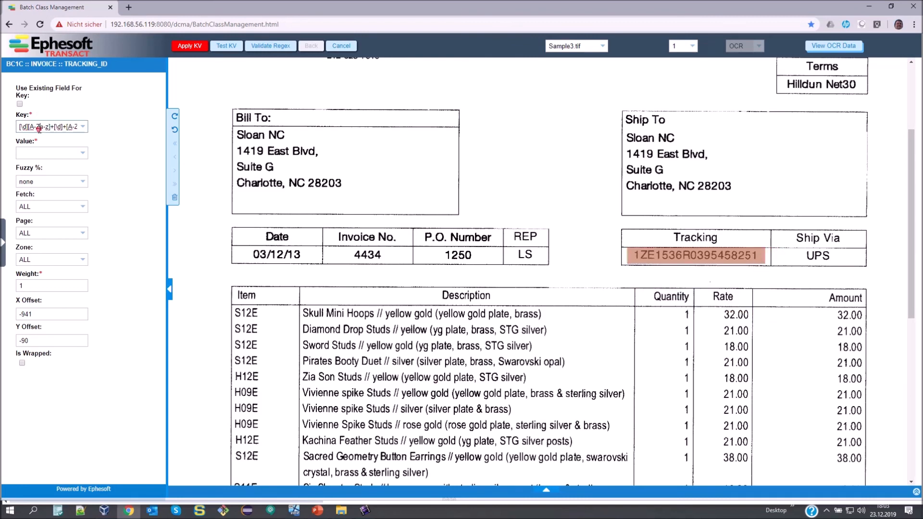
Copy the key's regex pattern into the rule's value so that both use the same expression
key(ctrl+a)
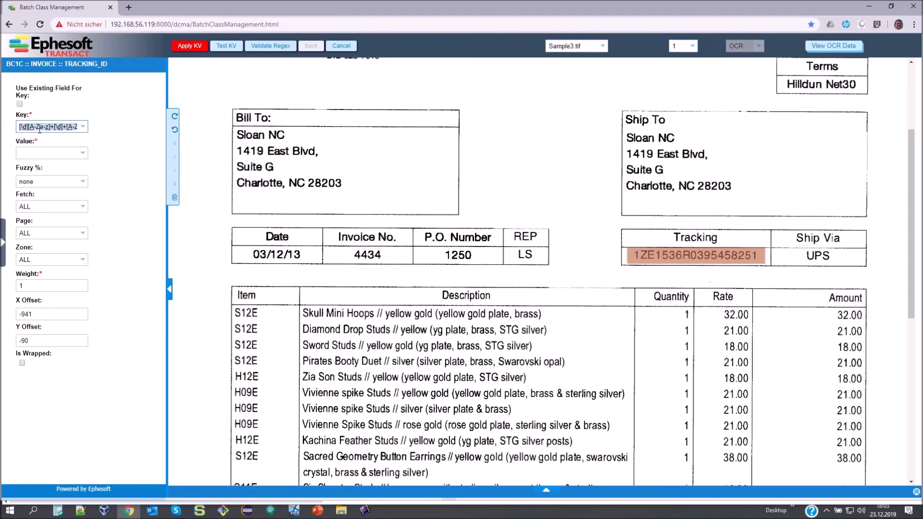
key(ctrl+c)
click(40, 153)
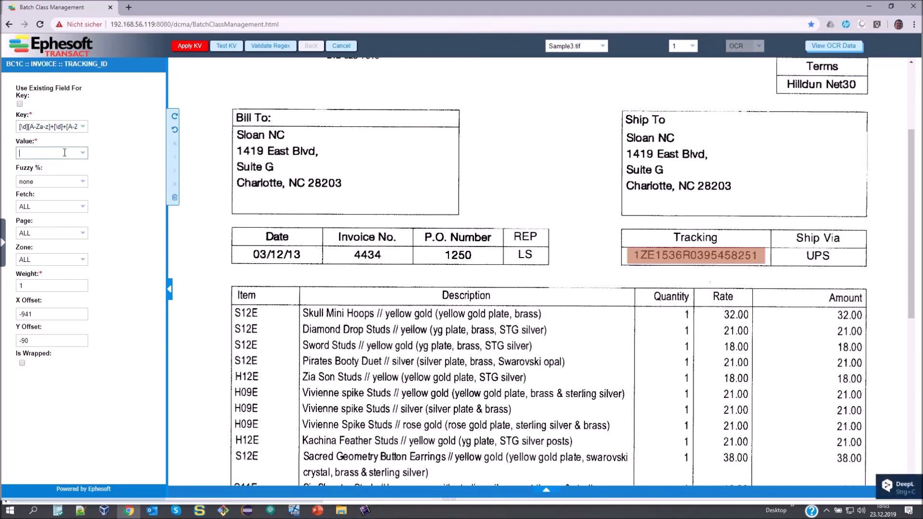
key(ctrl+v)
Validate the TRACKING_ID rule's regexes, test the rule on Sample3.tif and check the match on the invoice
click(271, 46)
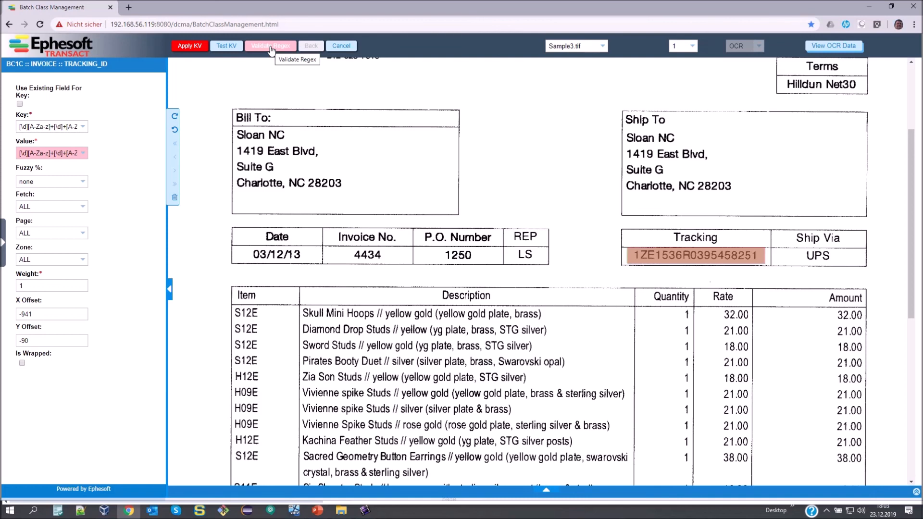
click(222, 46)
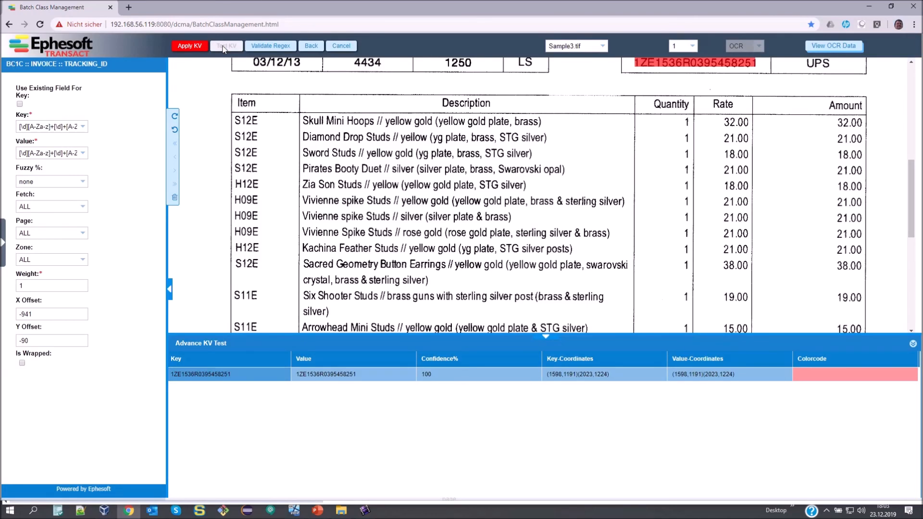
click(308, 511)
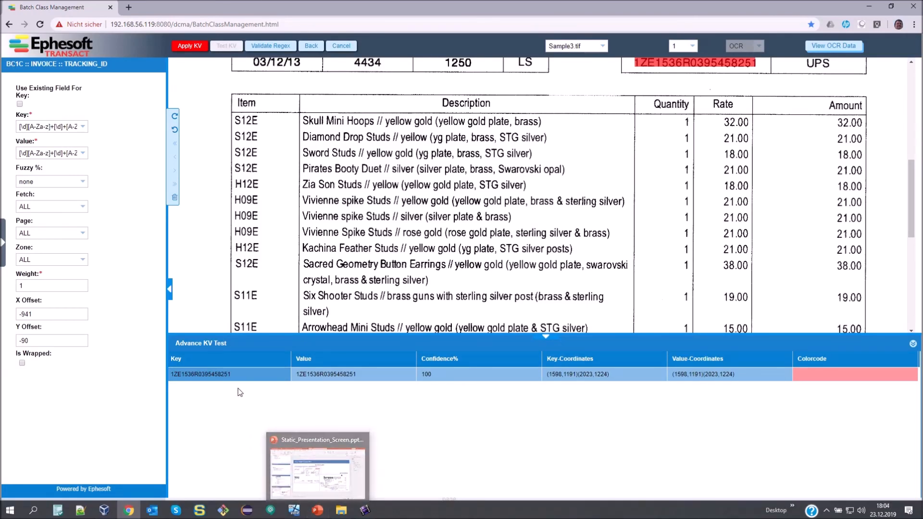
scroll(454, 311, up, 1)
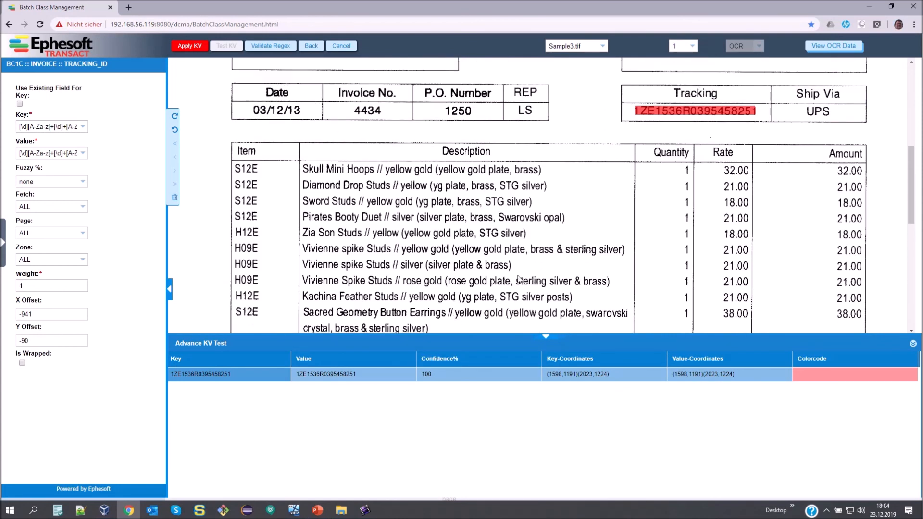